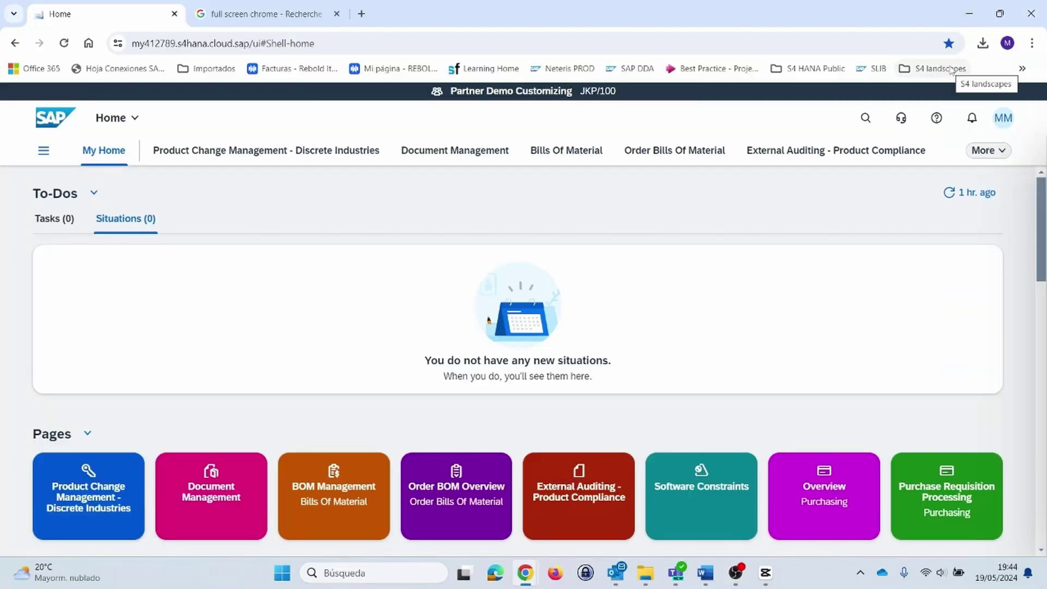
Open Manage Bank Statements from Most Used and select statement 8 for ESAC1.
key("F11")
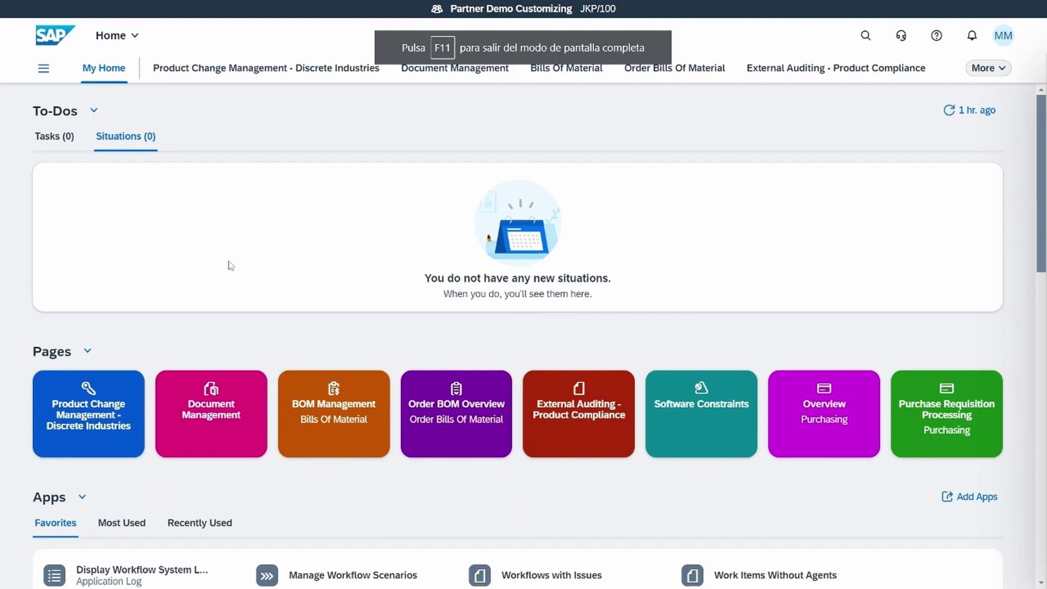
scroll(239, 292, "down", 5)
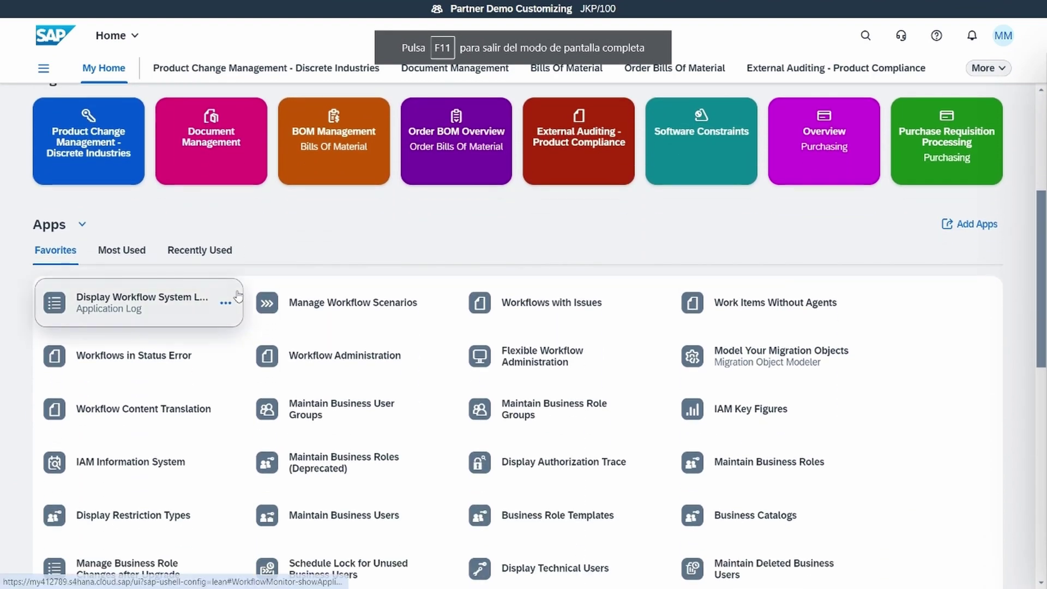
left_click(142, 254)
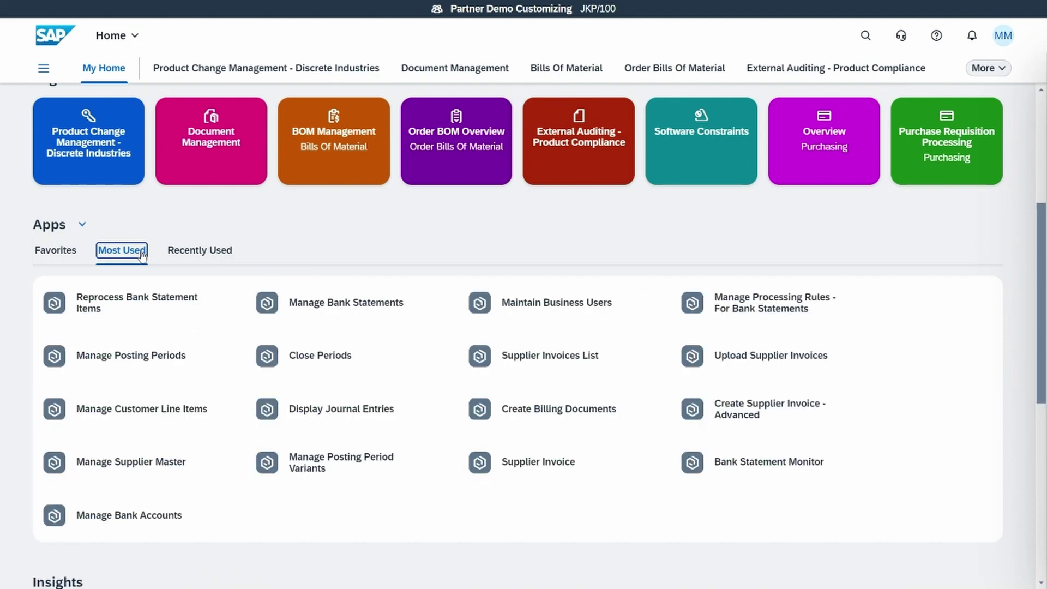
left_click(340, 306)
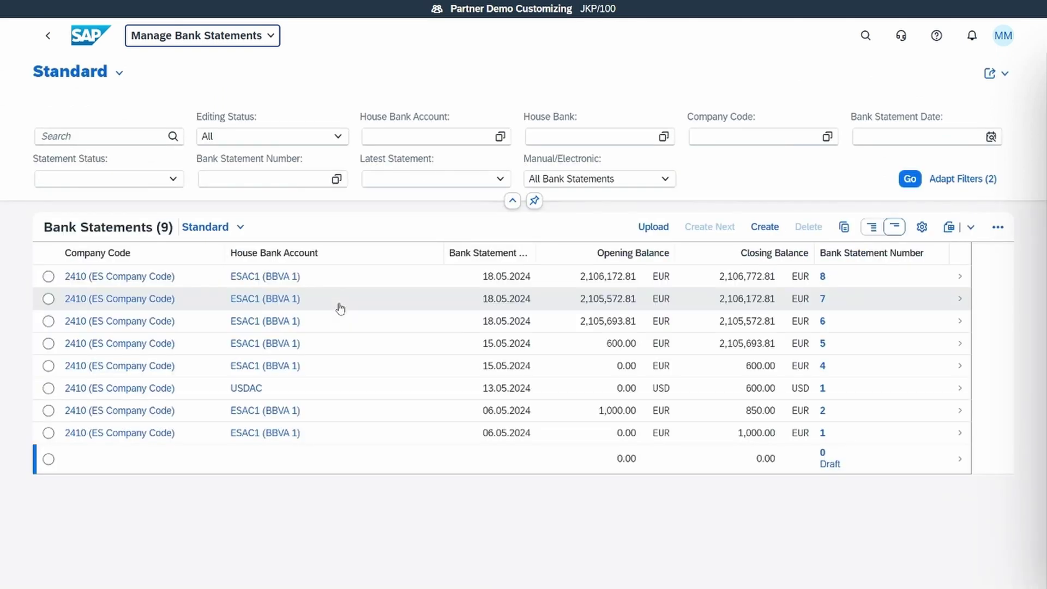
left_click(54, 277)
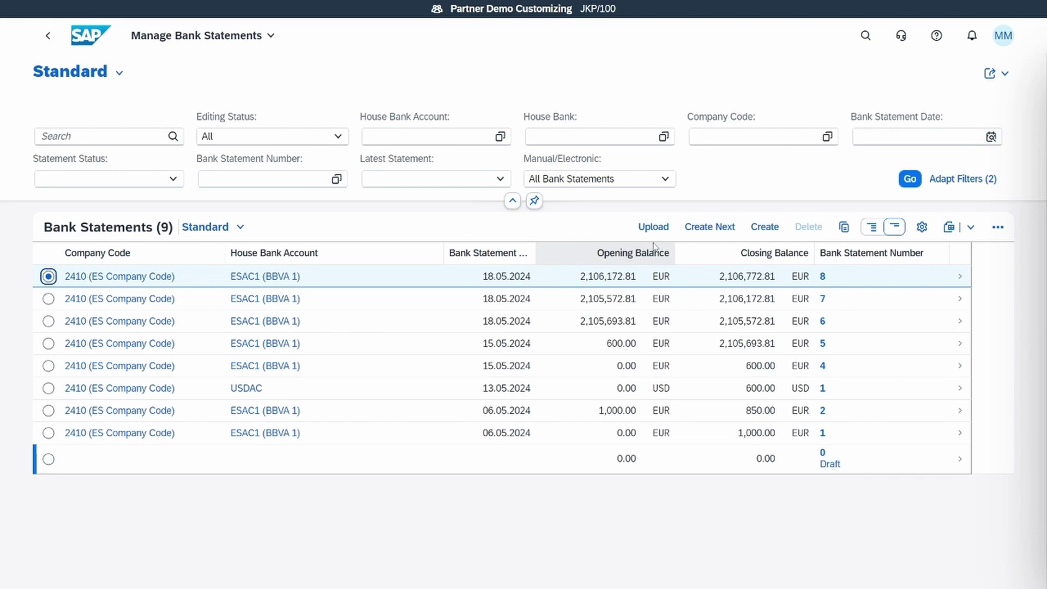
left_click(709, 224)
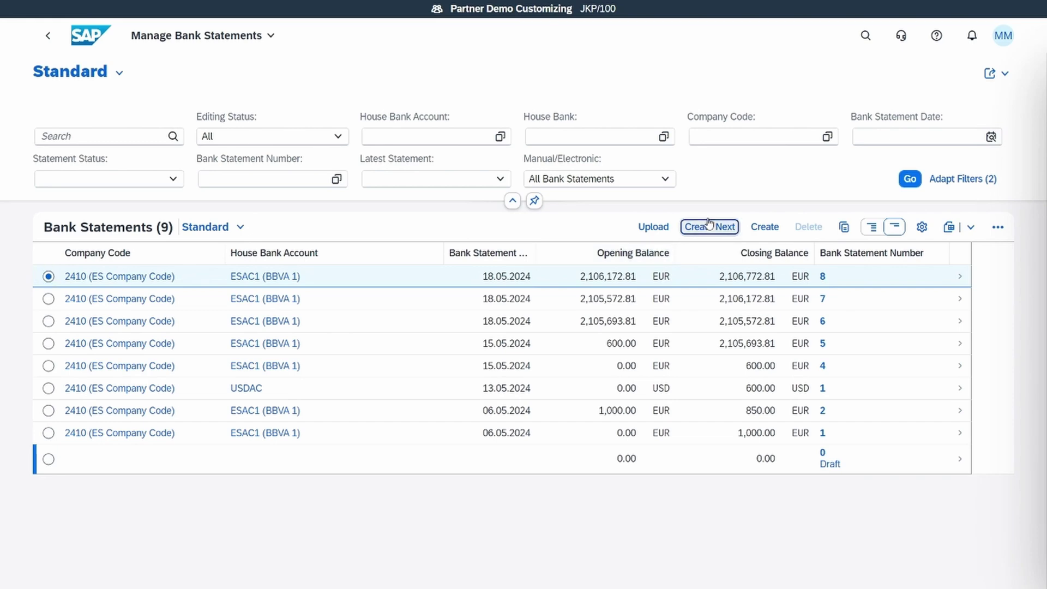
Create statement 9 after statement 8 and import its five items from the Excel bank statement file.
left_click(708, 225)
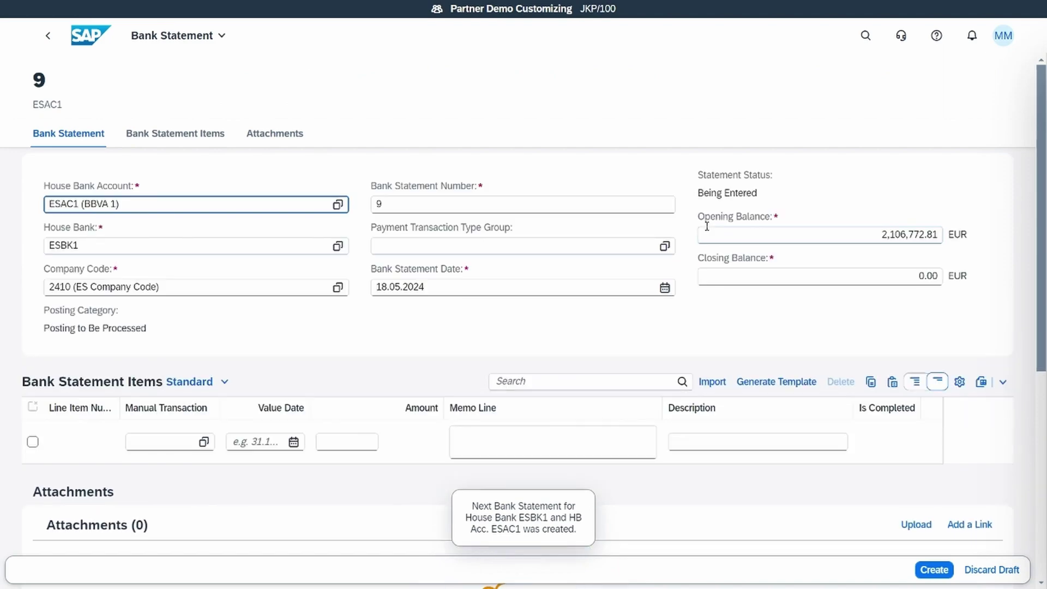
left_click(720, 388)
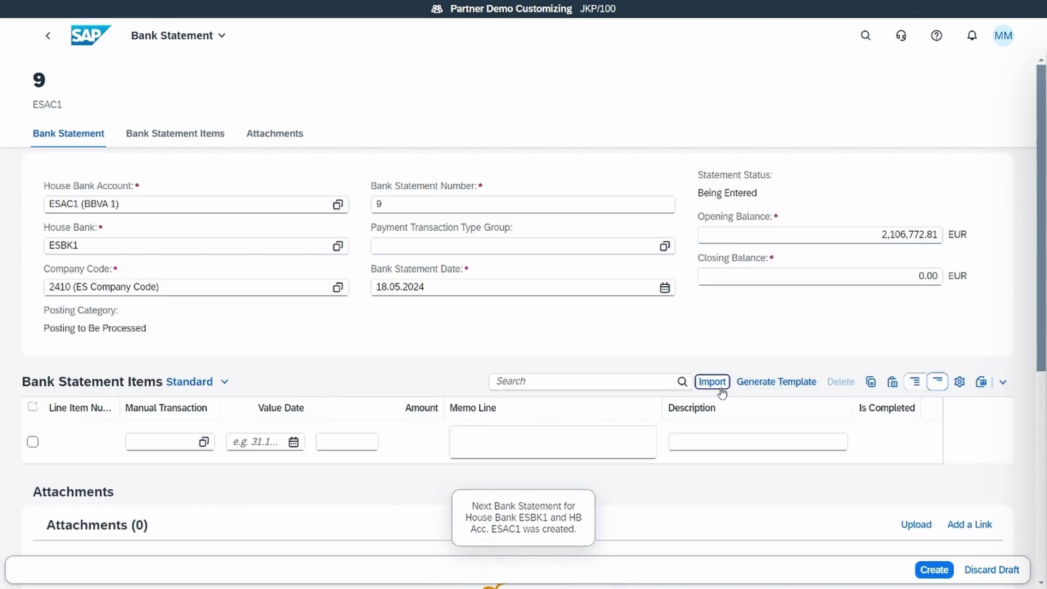
left_click(653, 330)
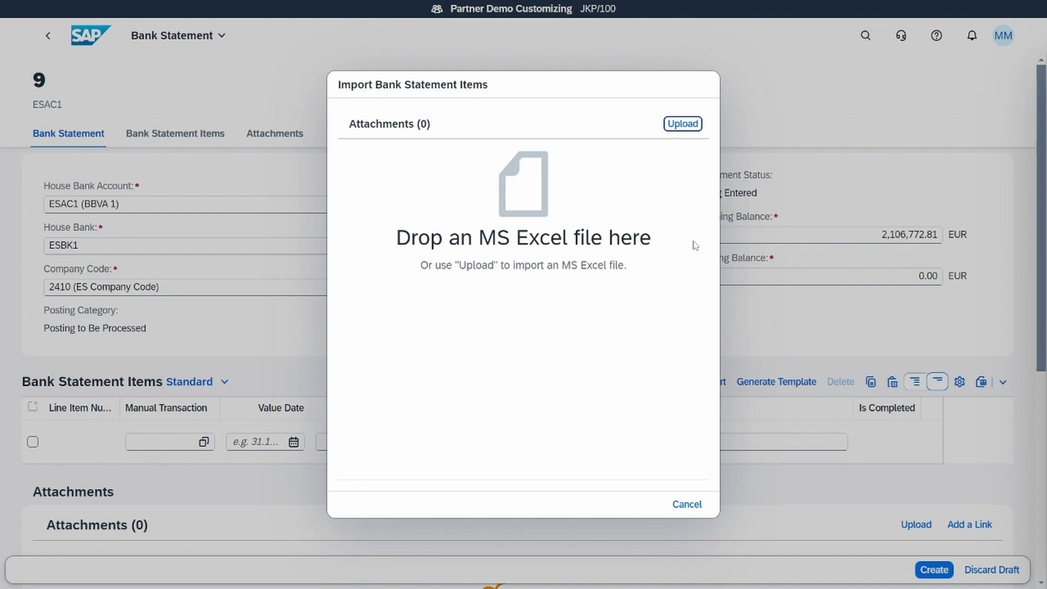
left_click(689, 124)
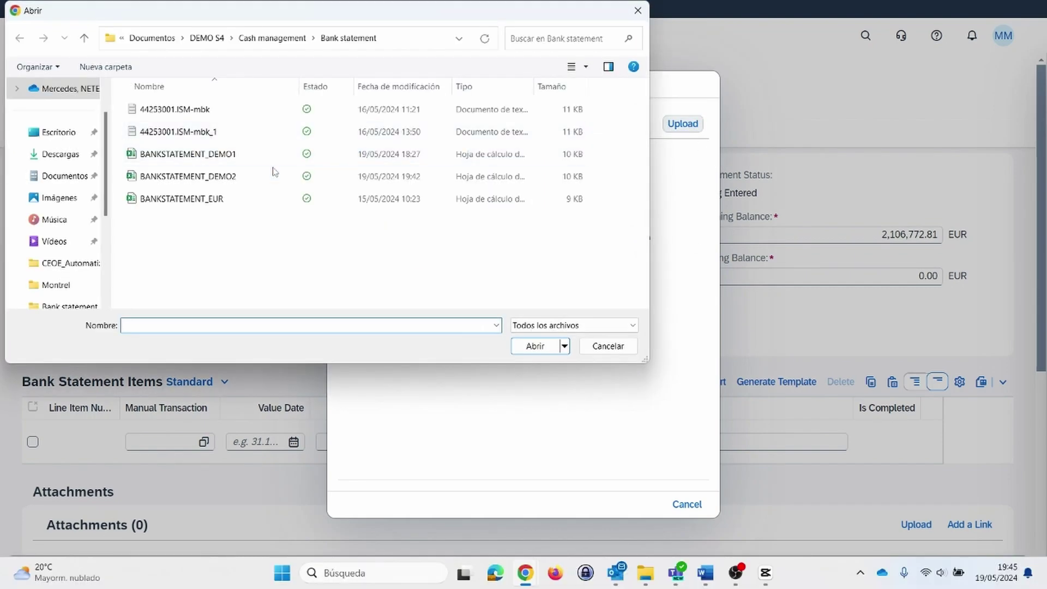
double_click(253, 180)
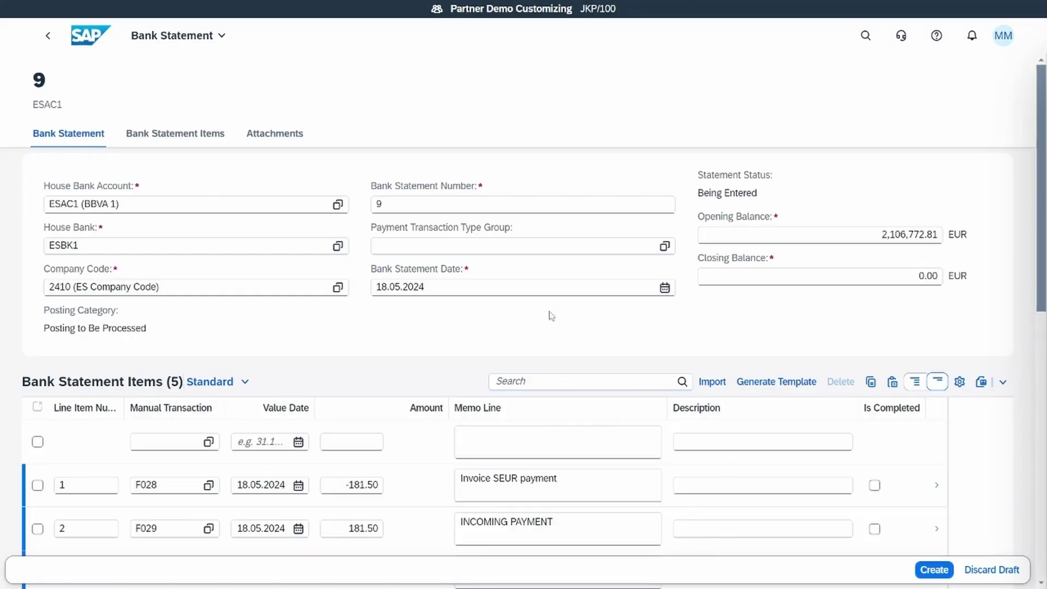
scroll(568, 349, "down", 2)
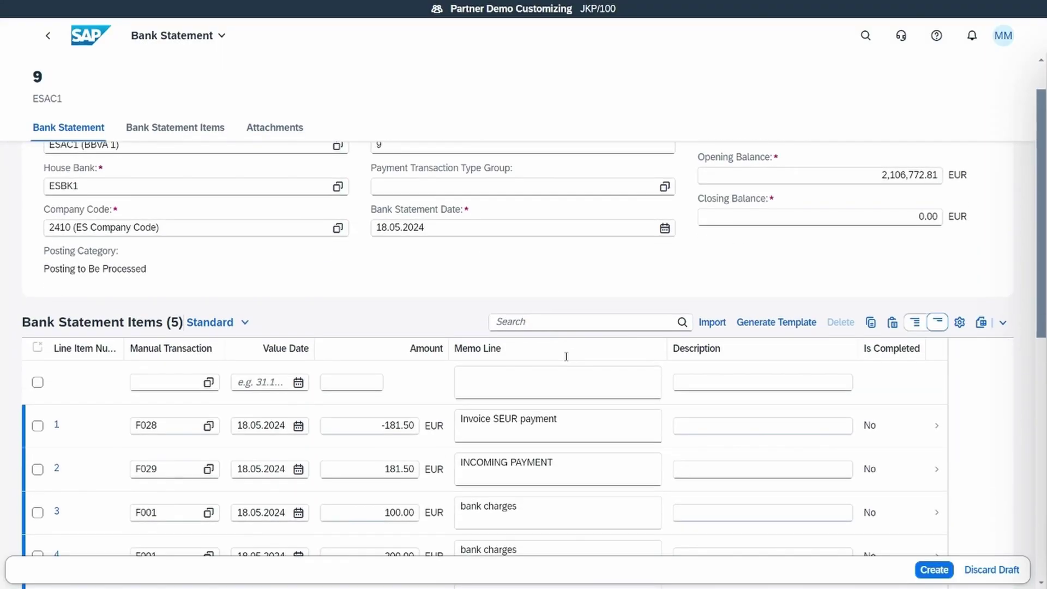
scroll(544, 440, "down", 4)
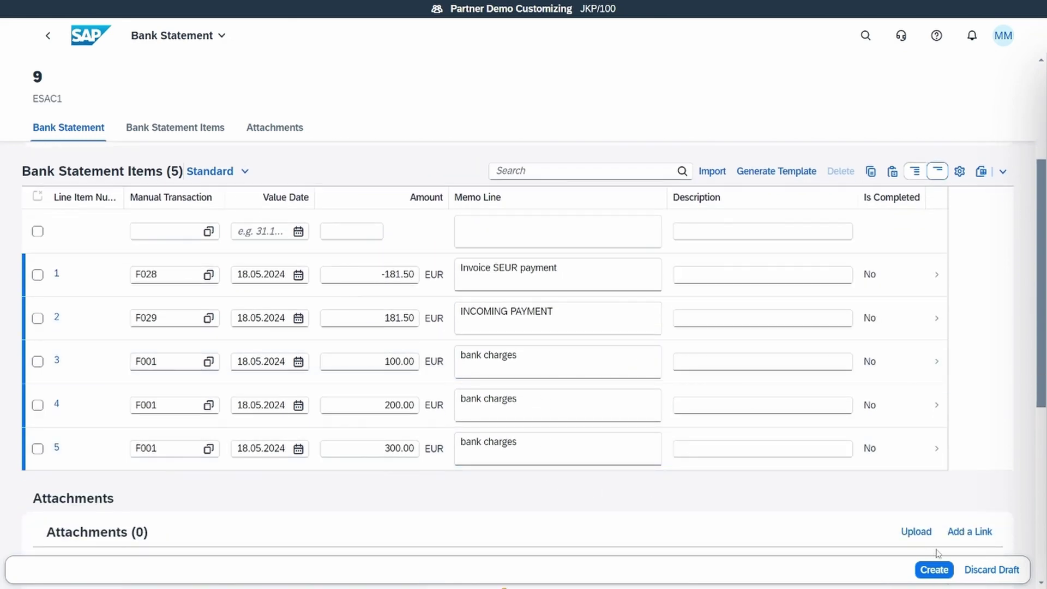
Replace the 0.00 closing balance with the calculated 2,107,372.81 EUR and save statement 9.
left_click(936, 571)
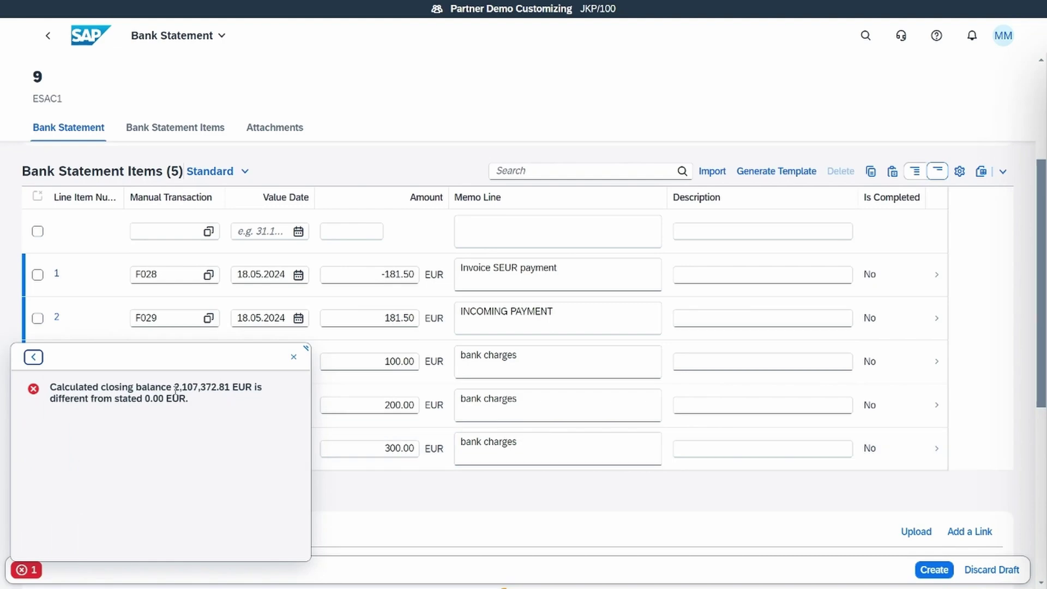
left_click_drag(175, 389, 234, 389)
key("ctrl+c")
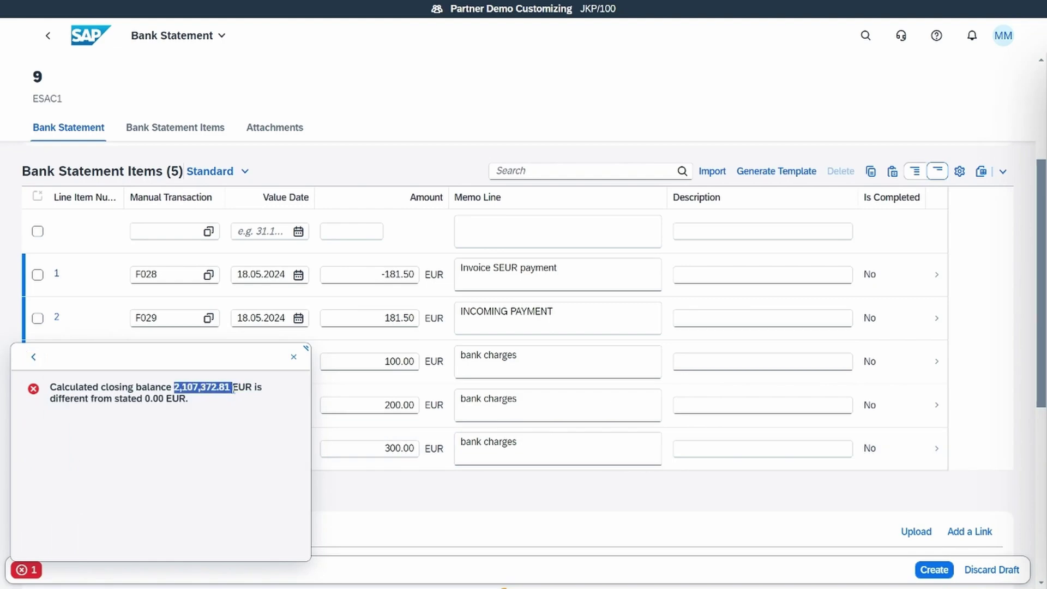
scroll(726, 382, "up", 4)
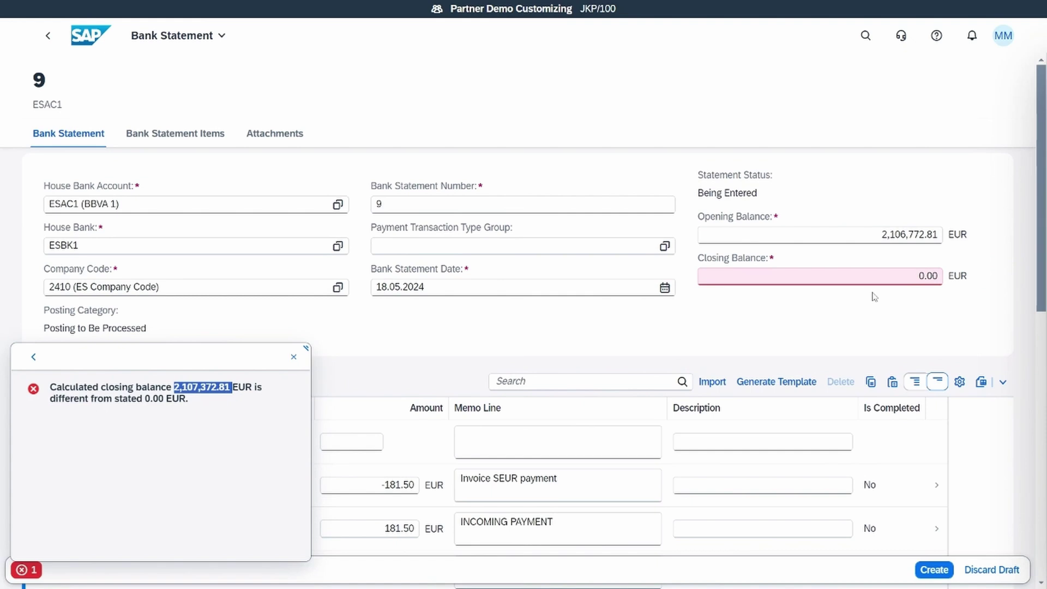
left_click_drag(900, 276, 951, 273)
key("ctrl+v")
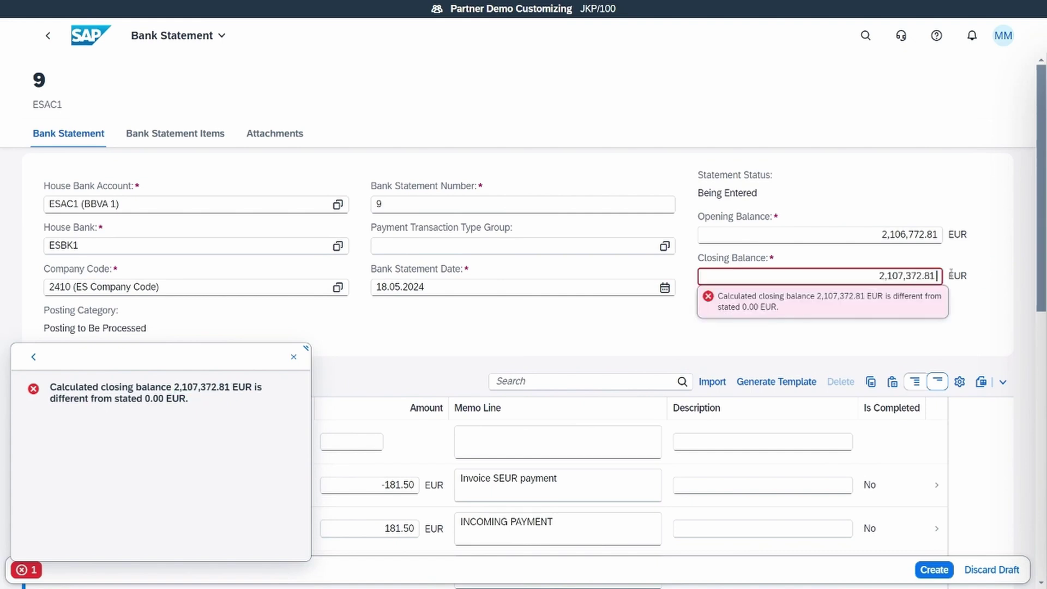
key("Return")
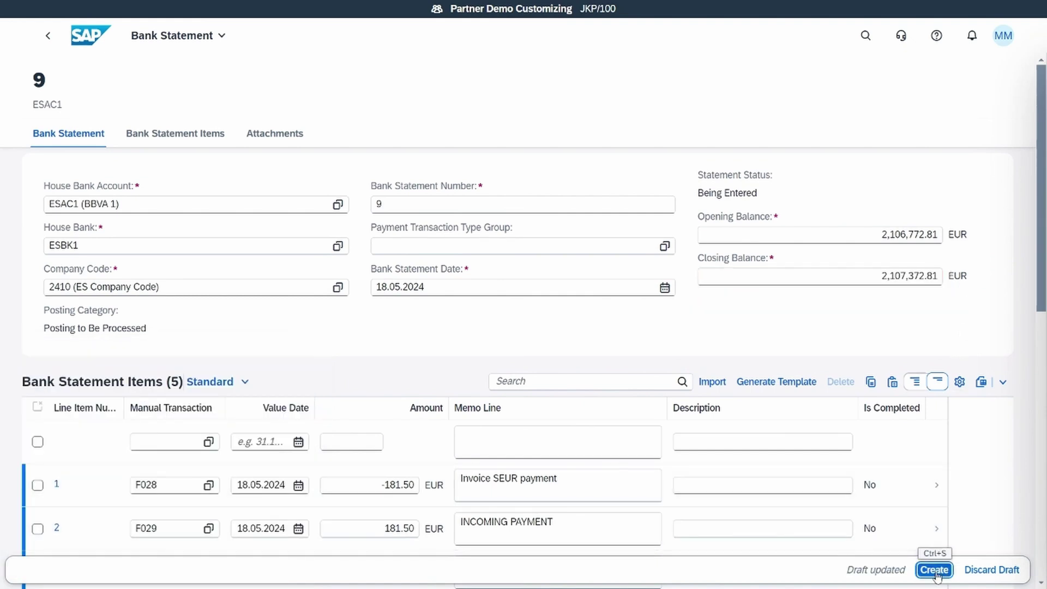
left_click(934, 569)
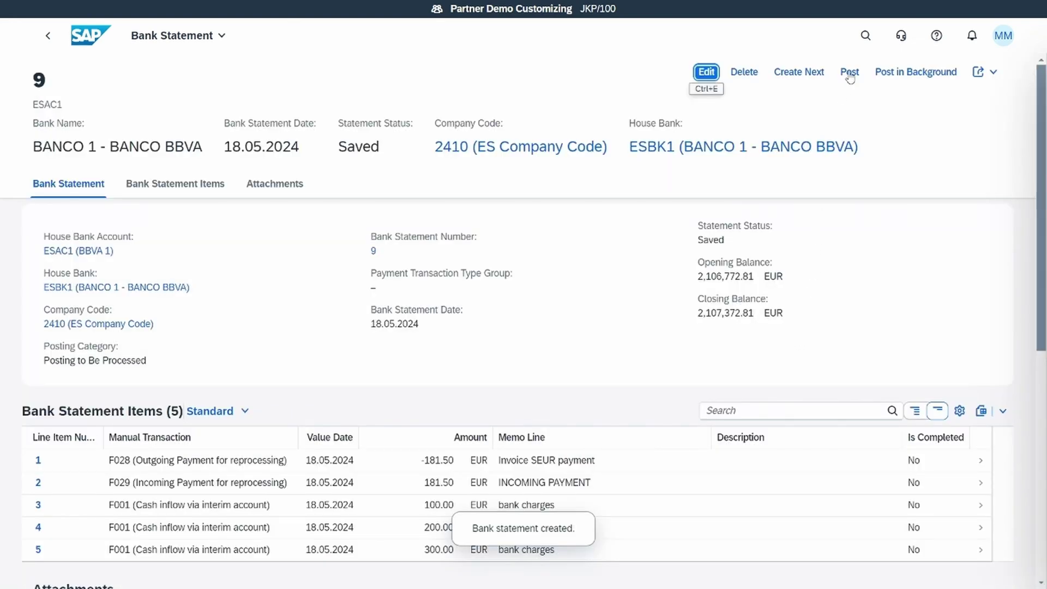
Post the saved bank statement 9, leaving all 5 items not completed.
left_click(850, 74)
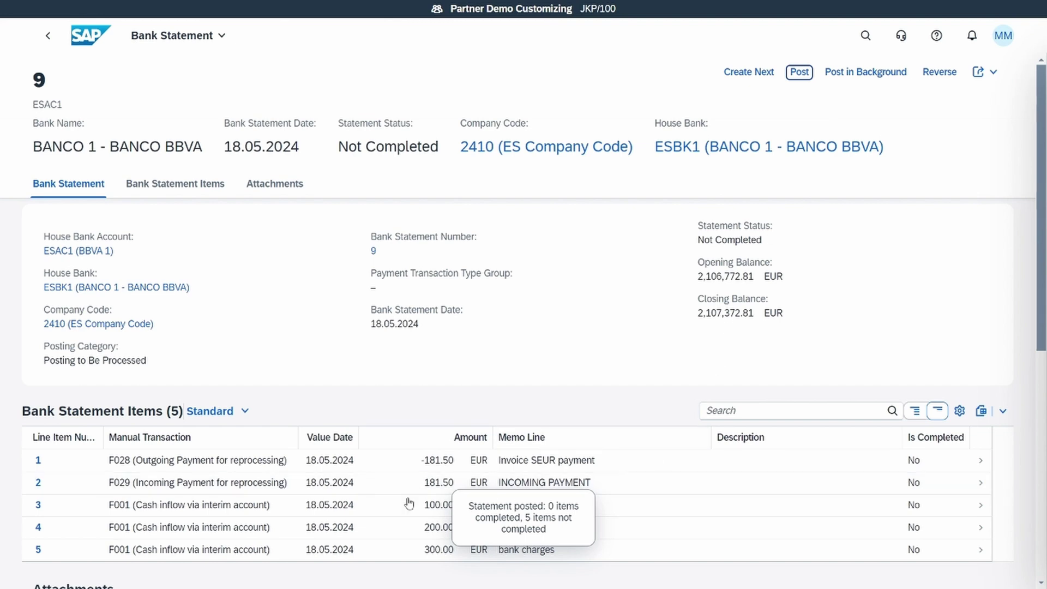
Reprocess statement 9 with all five items listed and start a processing rule from item 9/3.
left_click(38, 508)
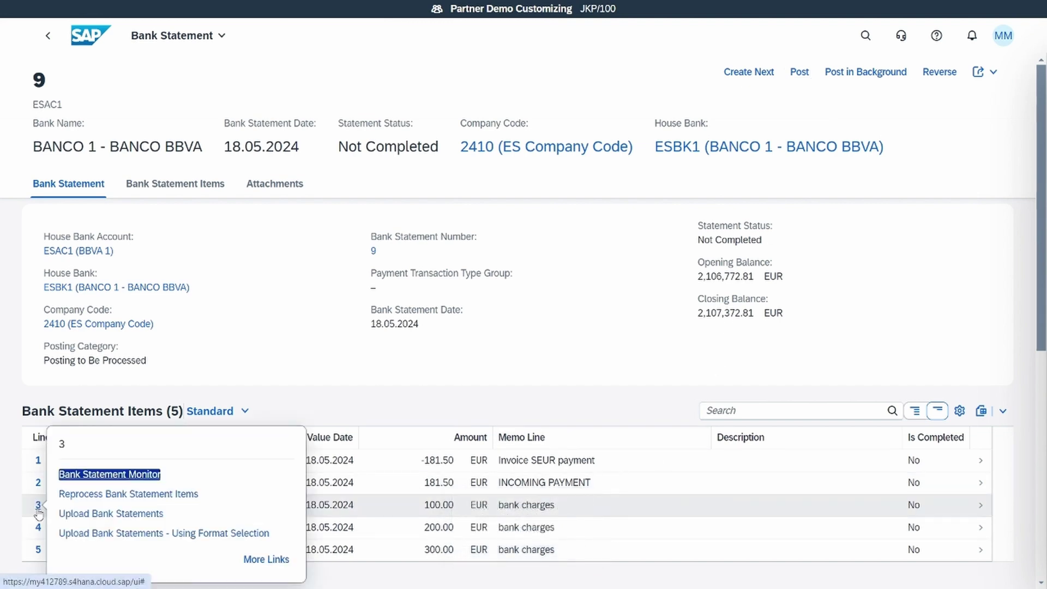
left_click(96, 499)
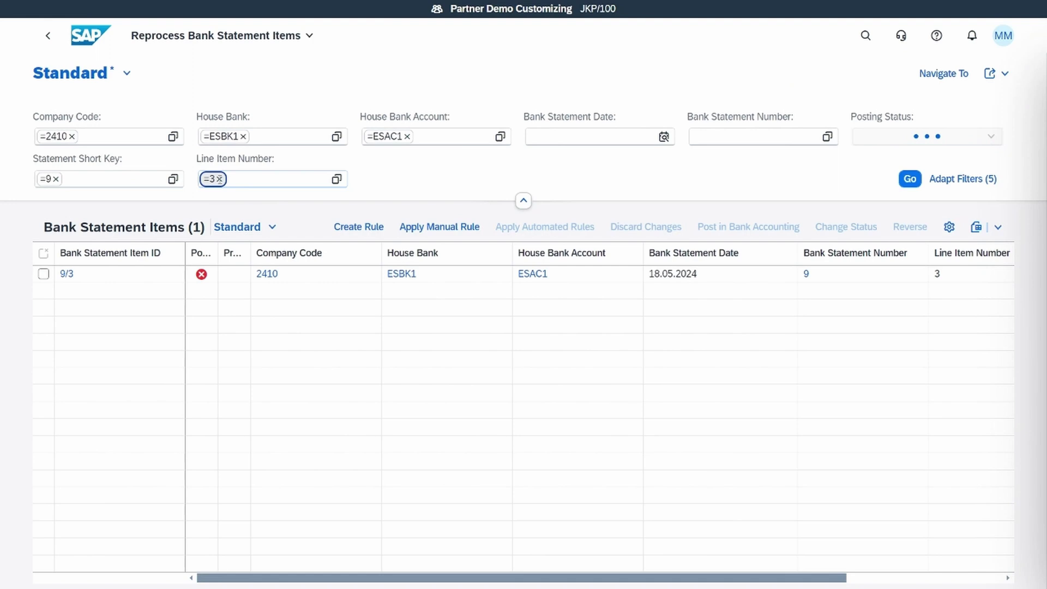
left_click(219, 179)
left_click(909, 180)
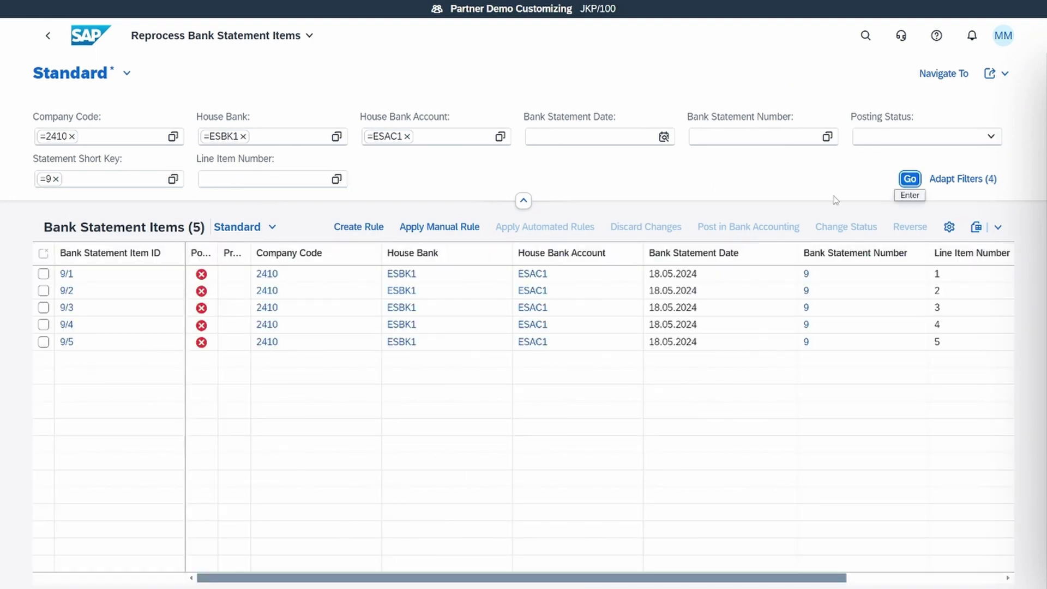
left_click(43, 307)
left_click(359, 227)
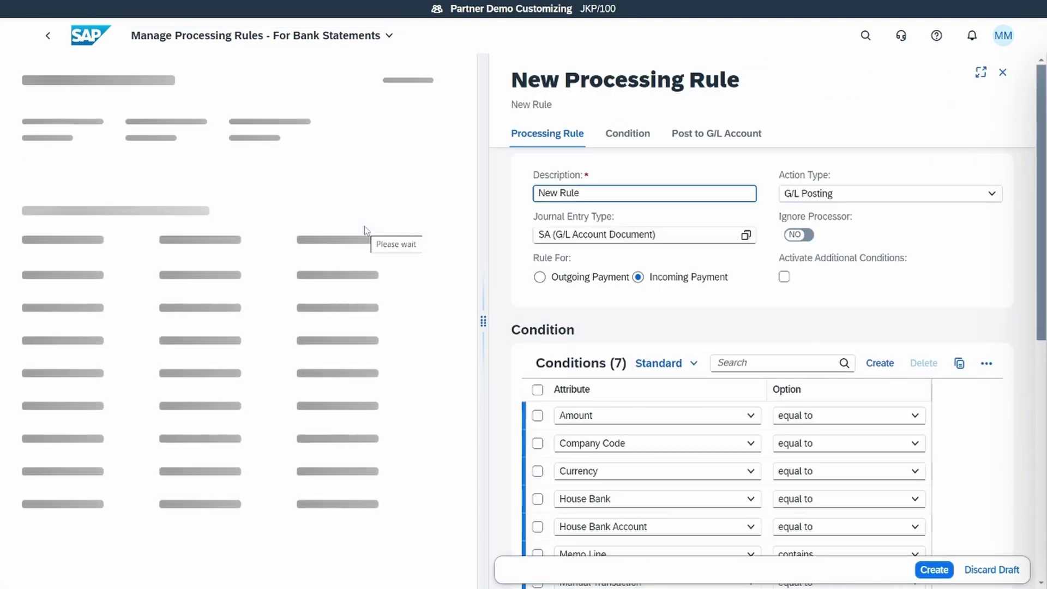
Set the Amount condition to between 100.00 and 1000 and describe the rule as 'bank charges'.
left_click_drag(484, 286, 280, 316)
left_click(711, 415)
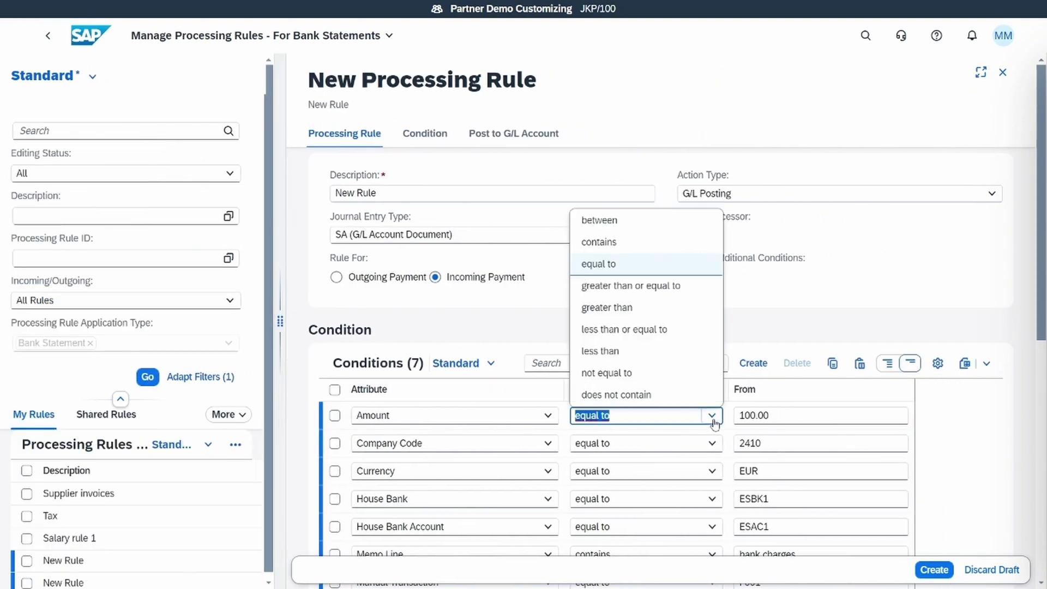
left_click(643, 221)
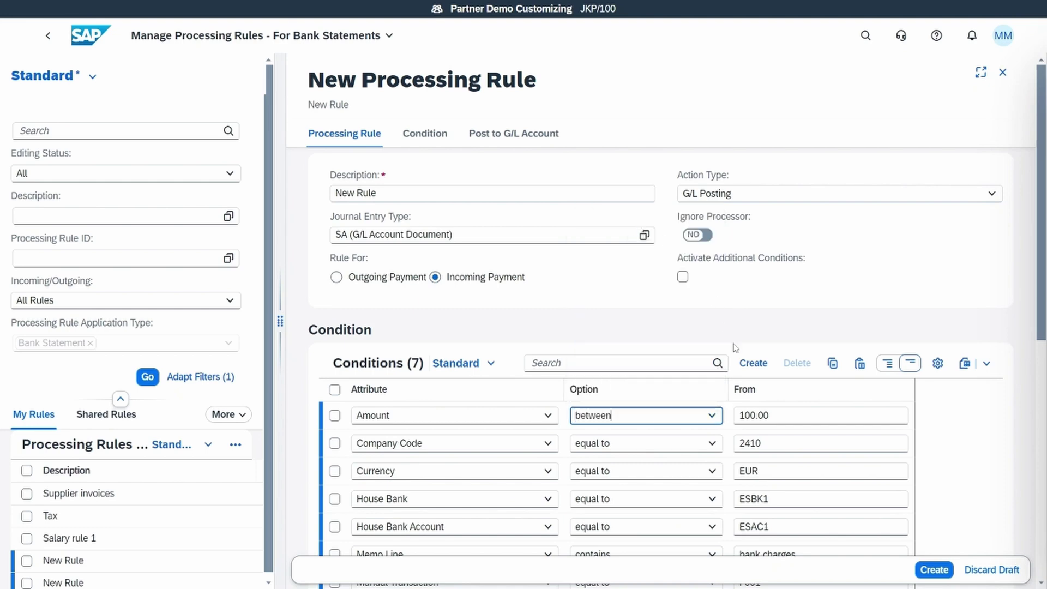
left_click_drag(699, 390, 653, 391)
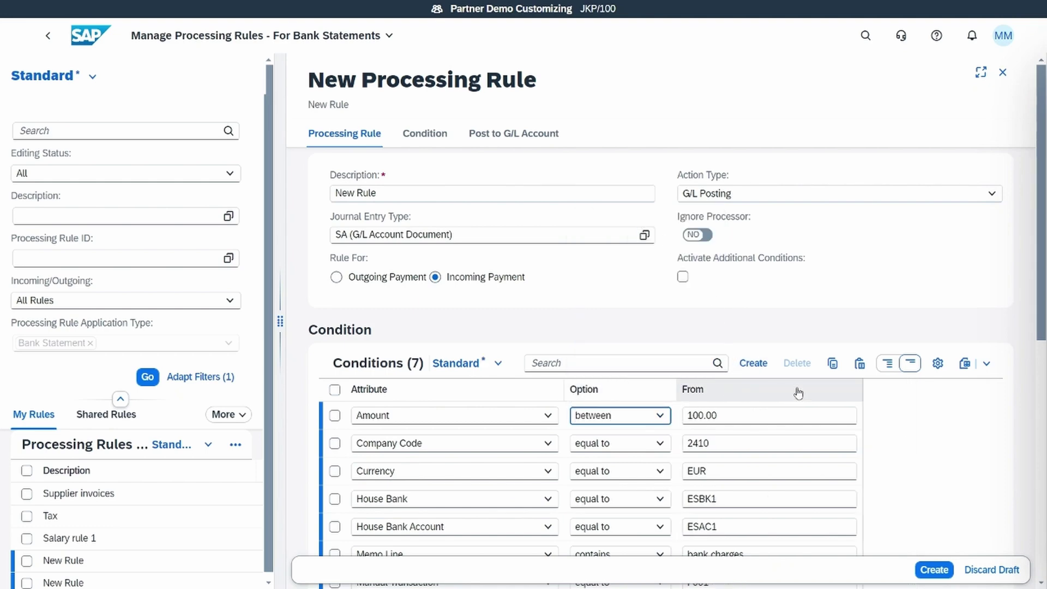
left_click_drag(562, 391, 492, 391)
left_click(836, 410)
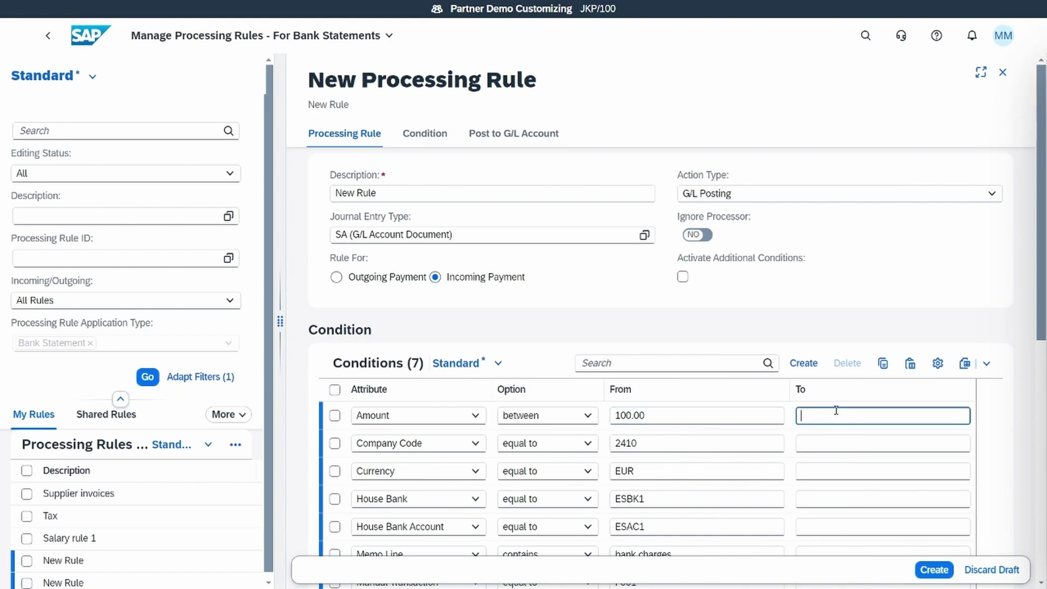
type("1000")
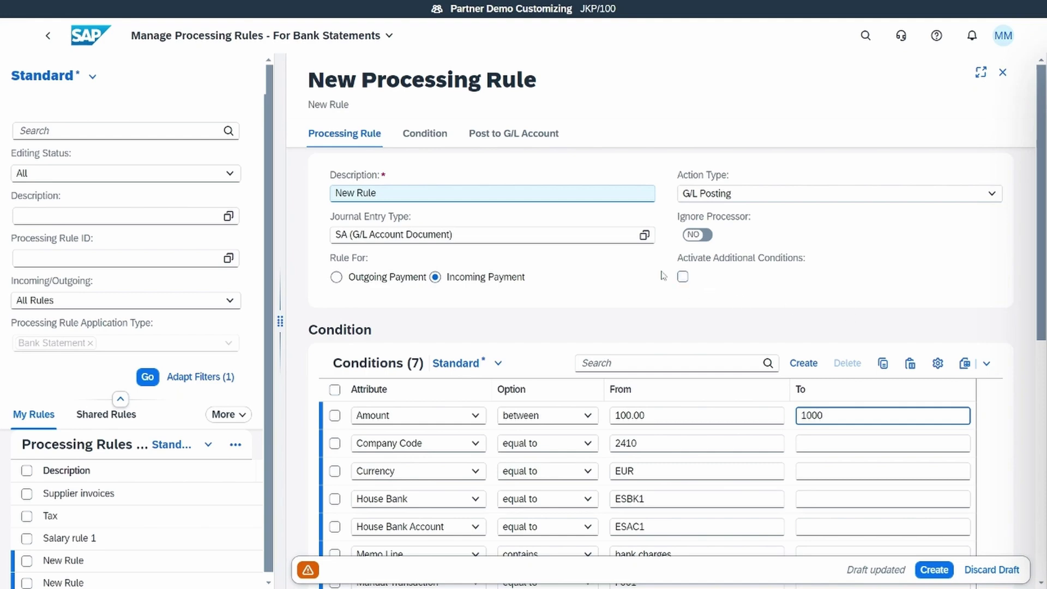
left_click(330, 174)
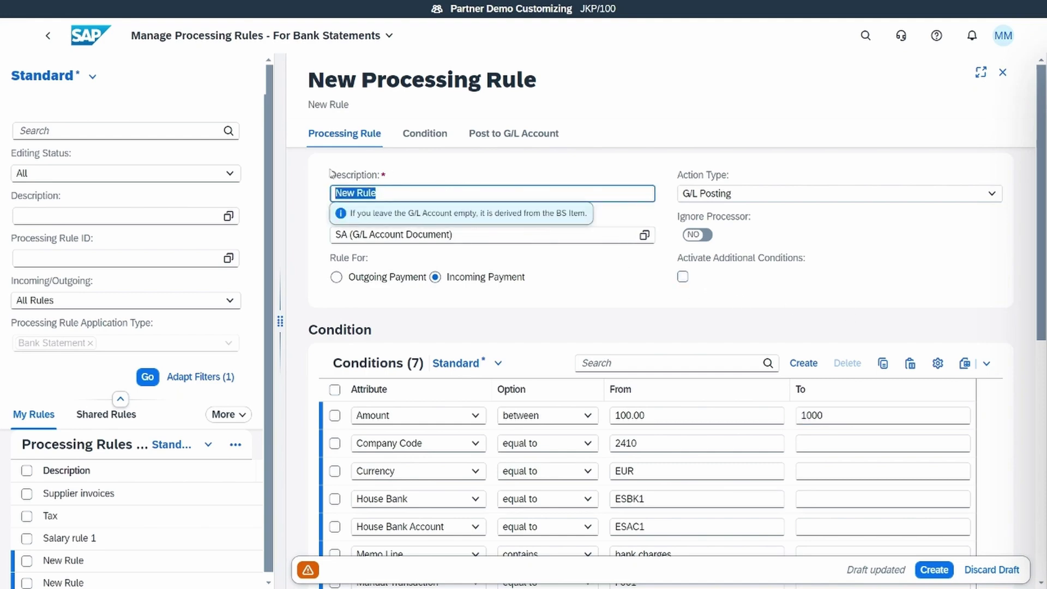
type("b")
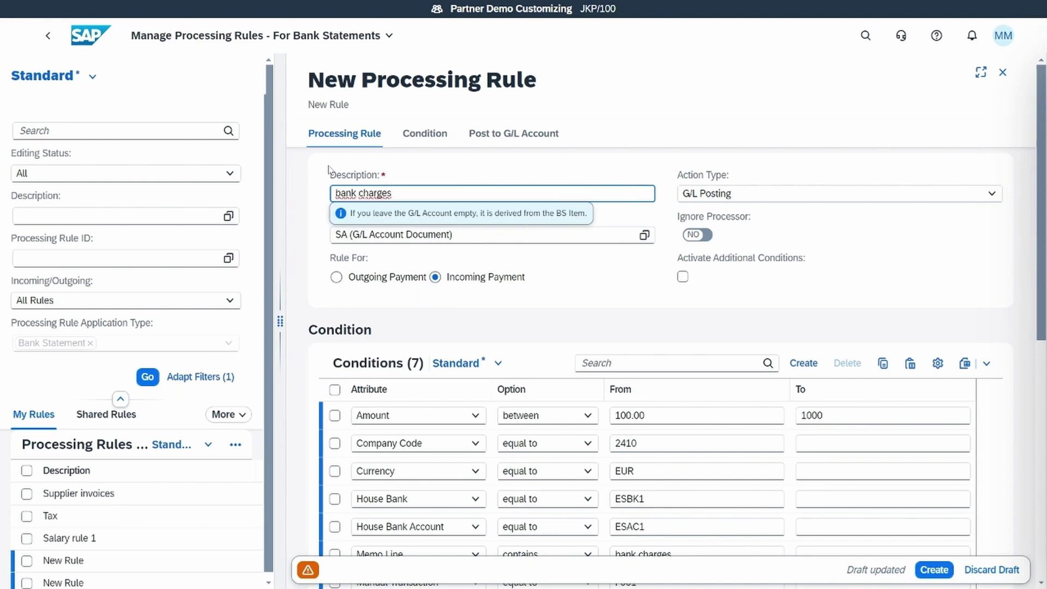
type("ank charges")
Set the G/L action account to 70100000 Interest Income, found by searching 7*.
scroll(600, 327, "down", 3)
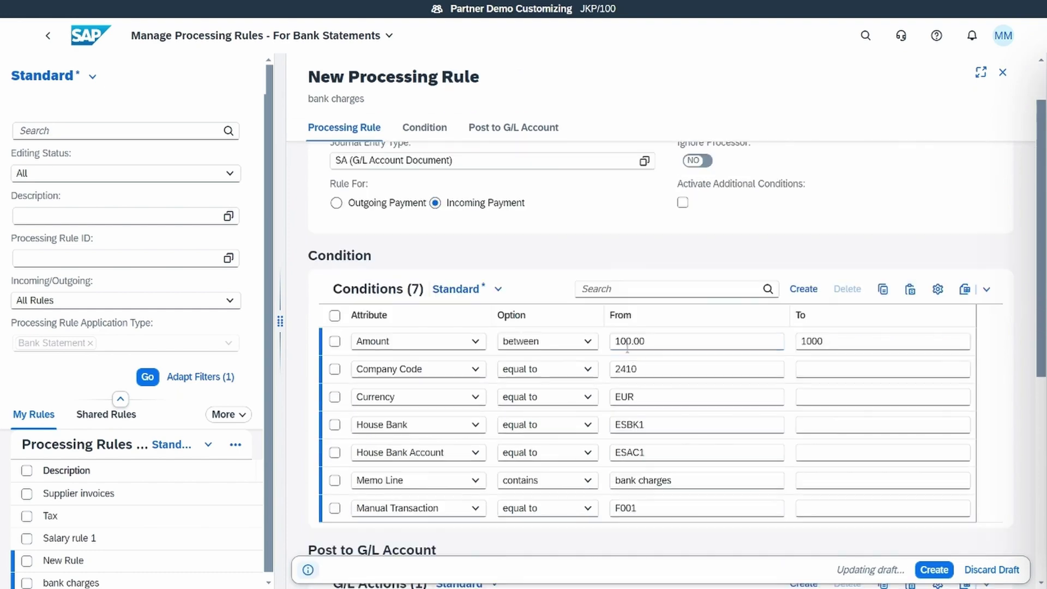
scroll(629, 360, "down", 5)
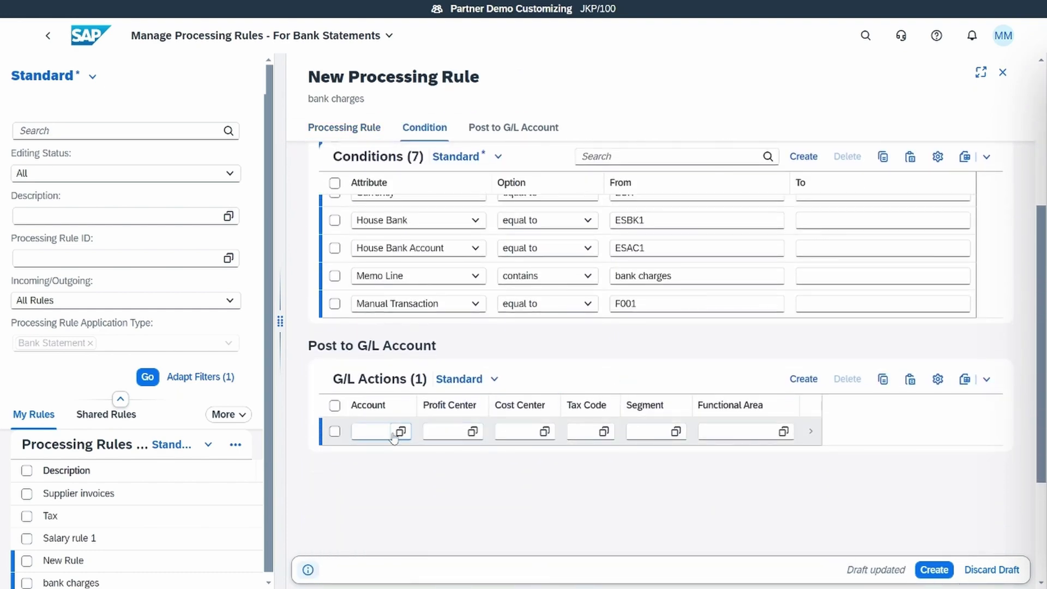
left_click(397, 434)
left_click(401, 432)
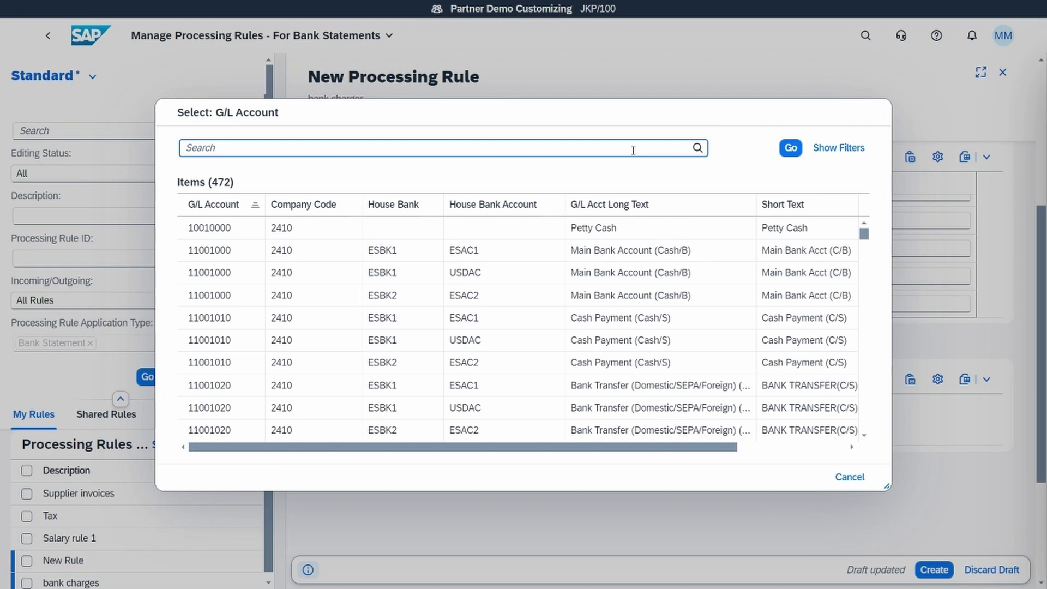
type("7*")
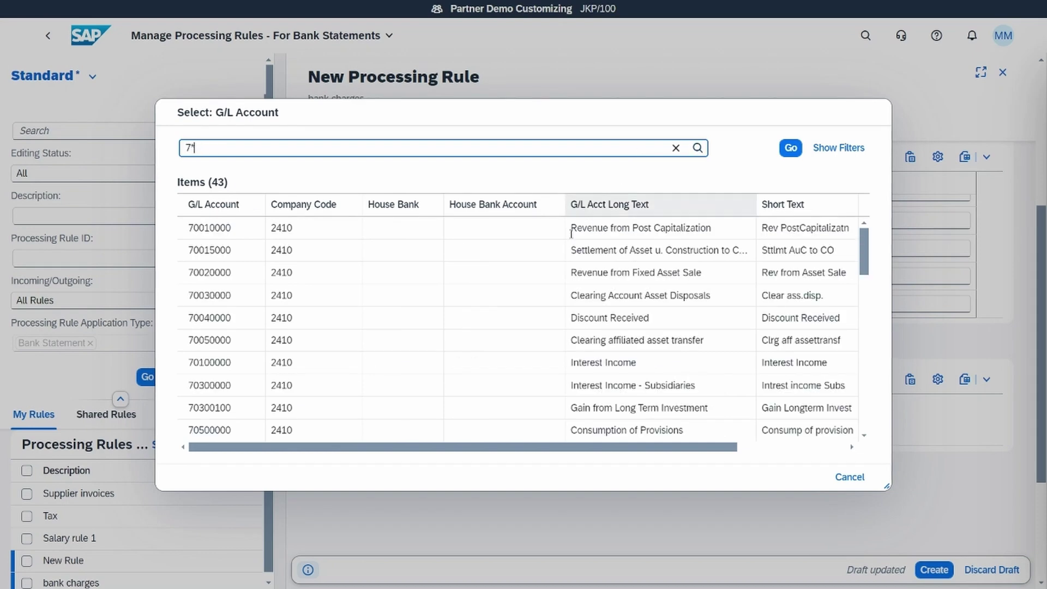
left_click(467, 363)
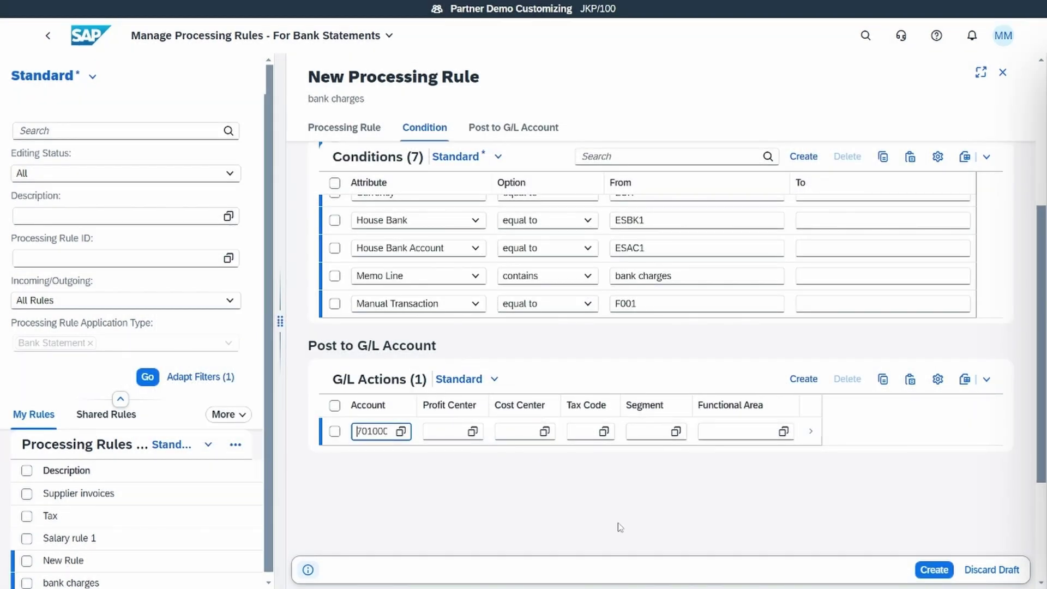
Create the 'bank charges' rule so it appears as rule 8 in the rules list.
left_click(934, 571)
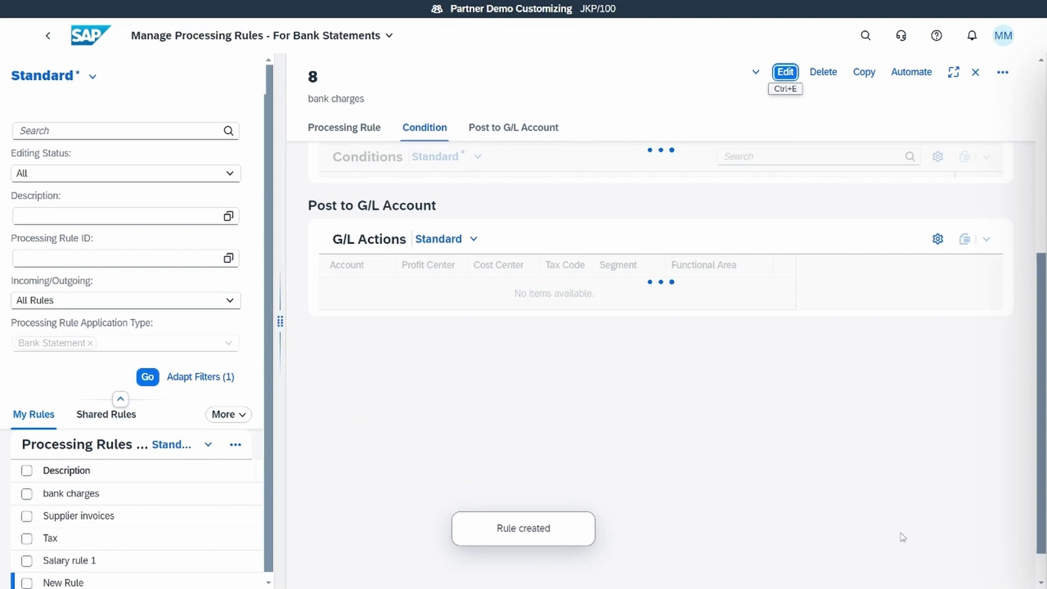
scroll(953, 315, "up", 3)
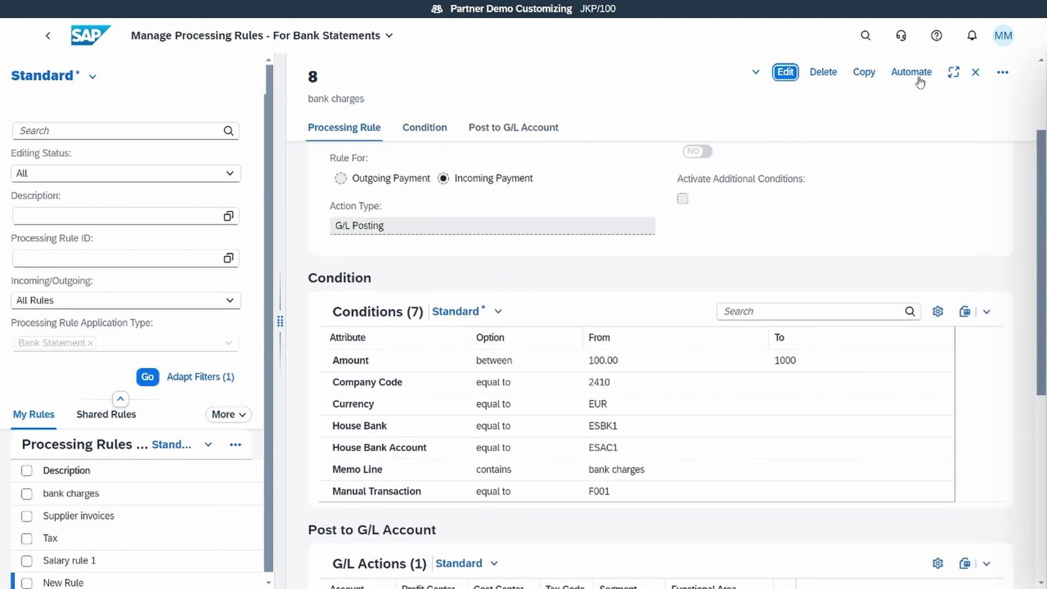
Automate rule 8 with procedure type 002 Two-Step Posting and journal entry type SB.
left_click(921, 82)
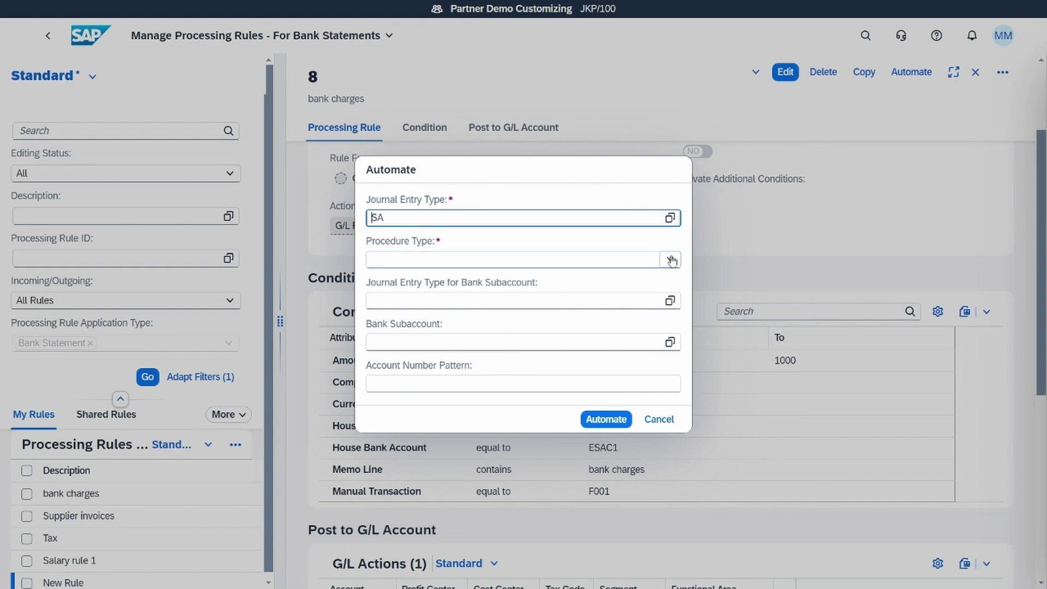
left_click(670, 259)
left_click(634, 303)
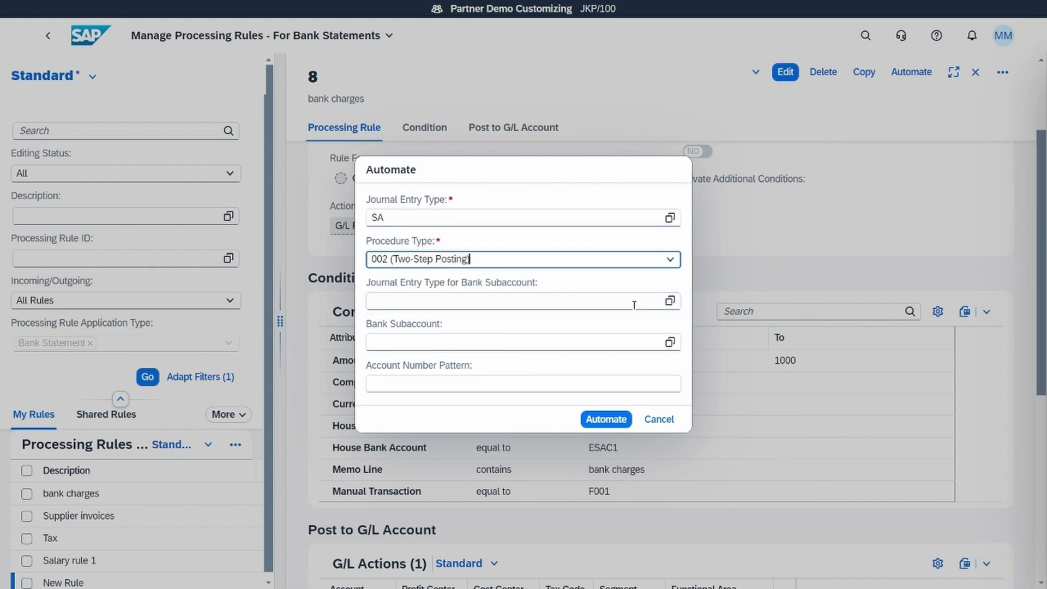
left_click(670, 302)
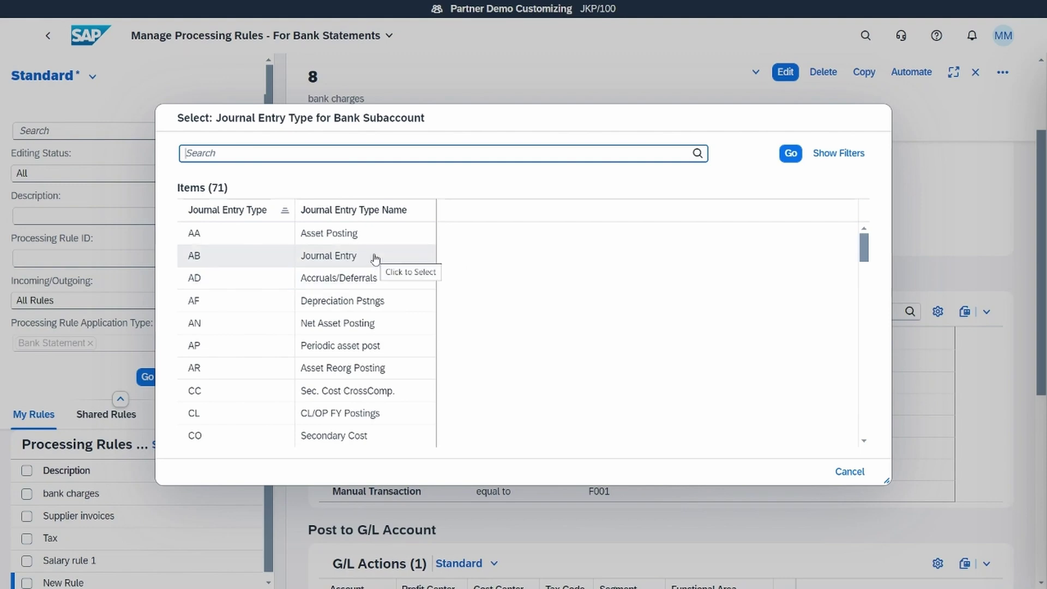
scroll(369, 345, "down", 8)
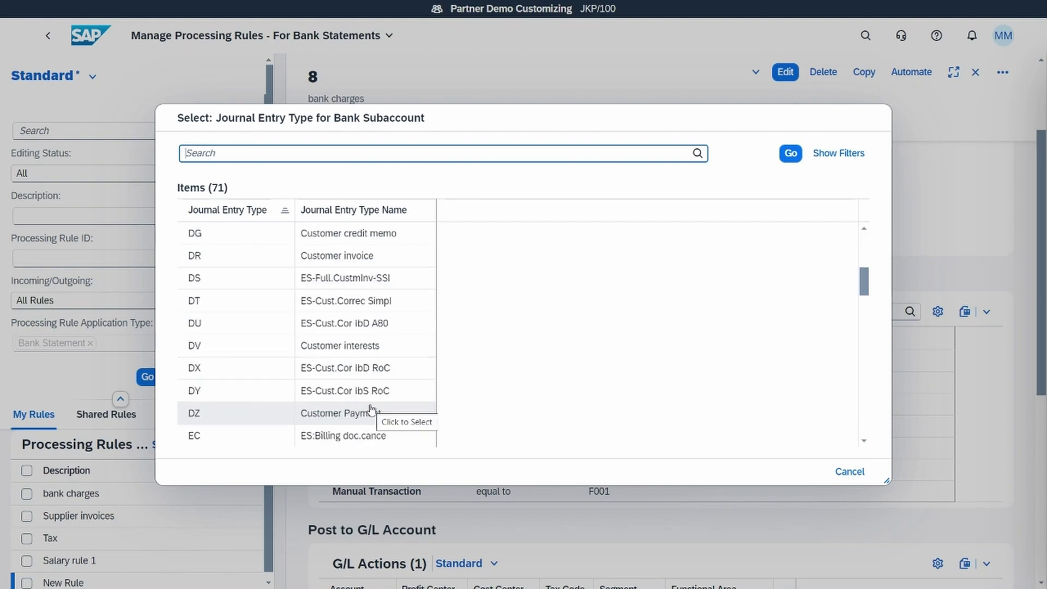
scroll(371, 411, "down", 1)
scroll(371, 410, "down", 3)
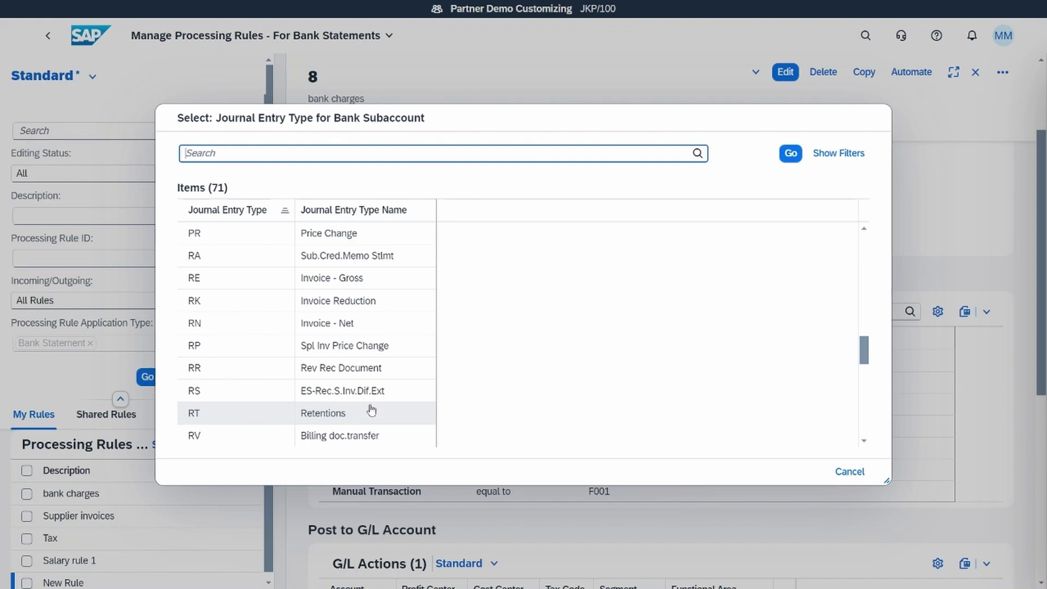
scroll(369, 423, "down", 1)
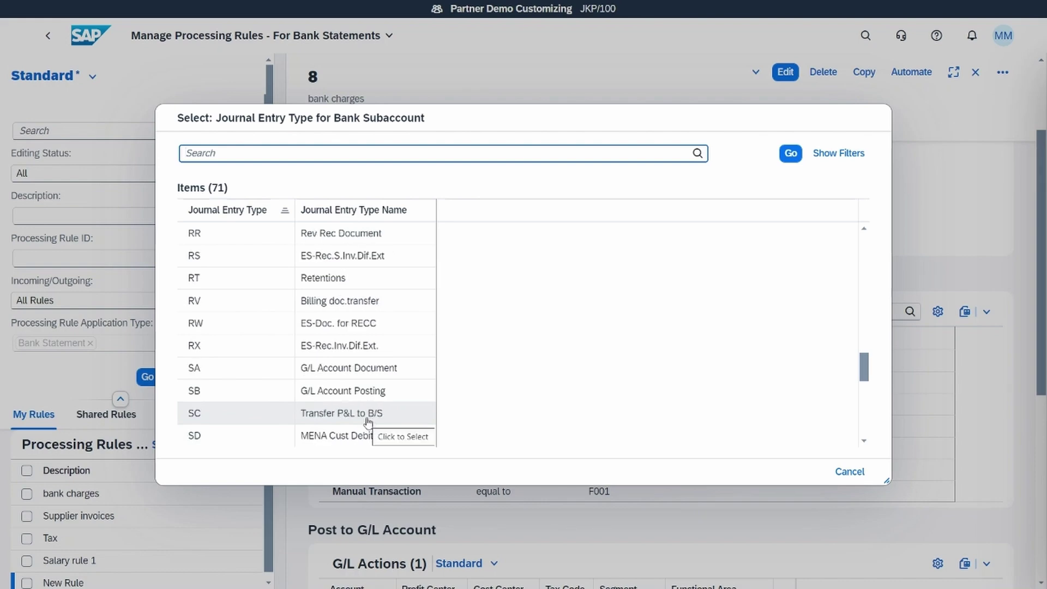
left_click(367, 391)
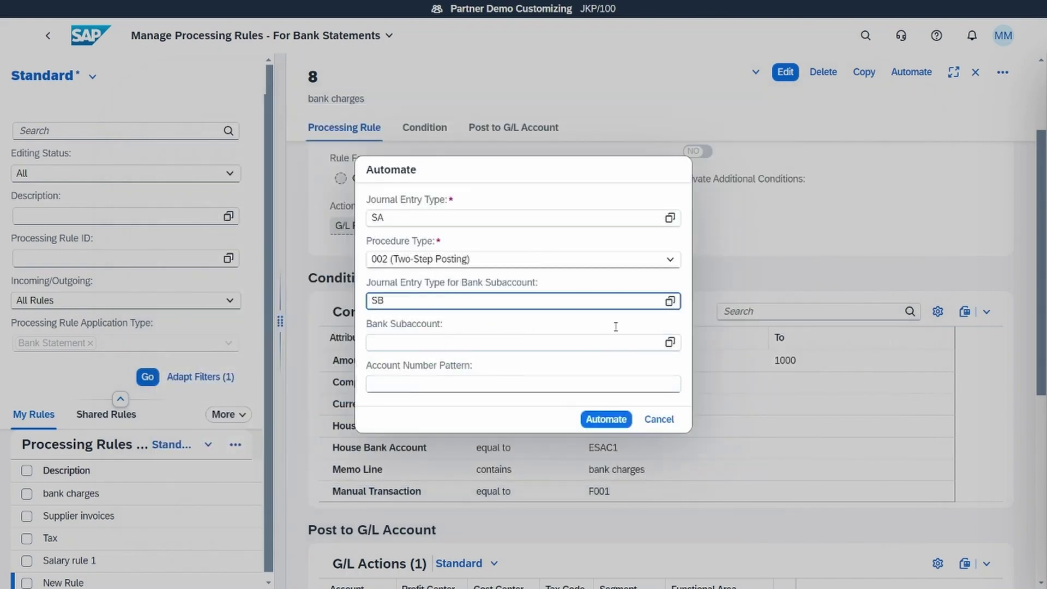
Choose bank subaccount 11001000 and confirm the rule's automation.
left_click(669, 342)
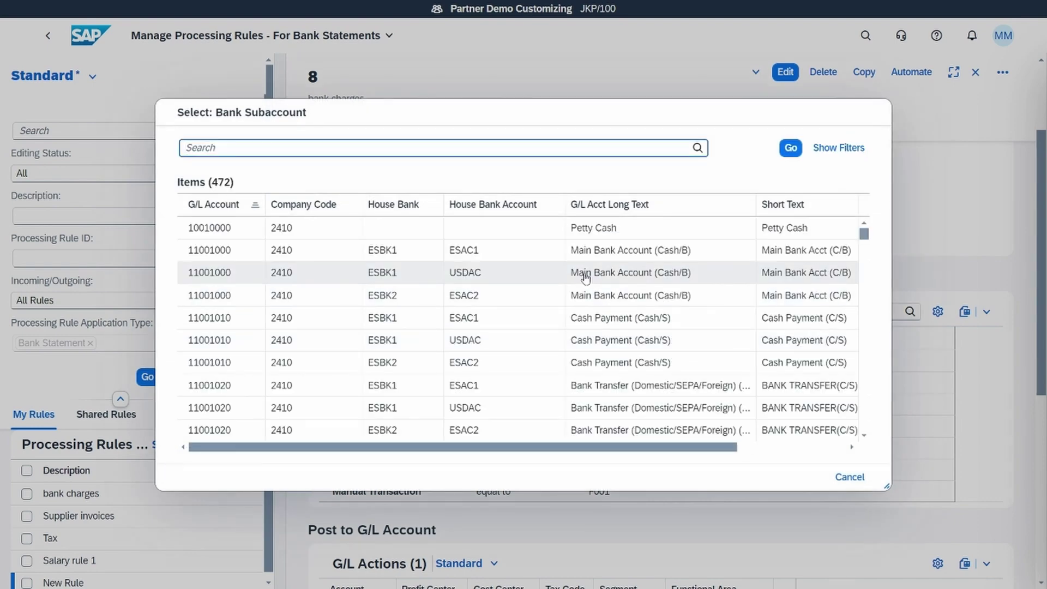
left_click(568, 247)
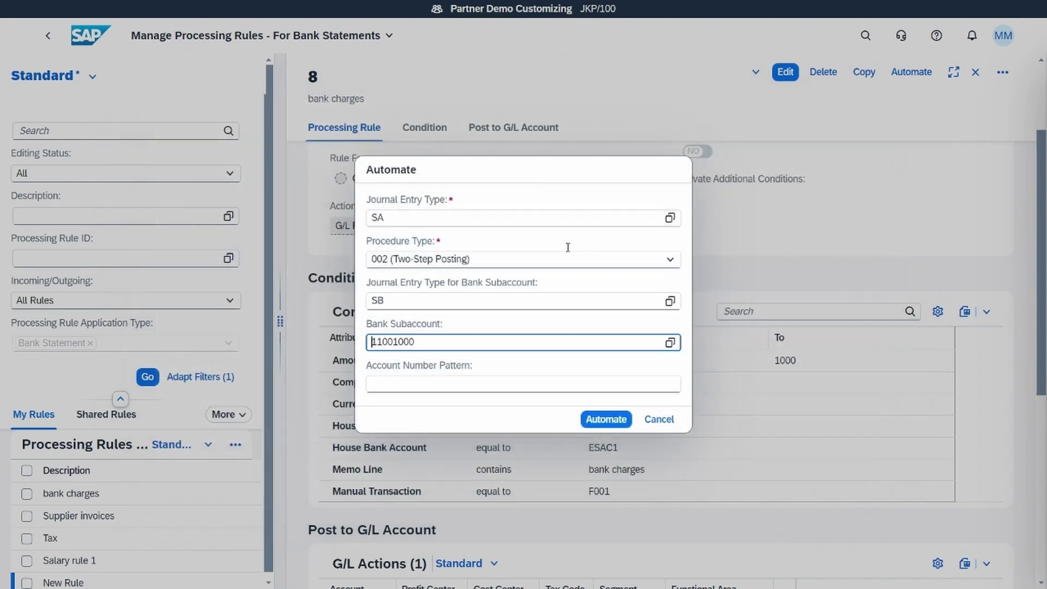
left_click(606, 419)
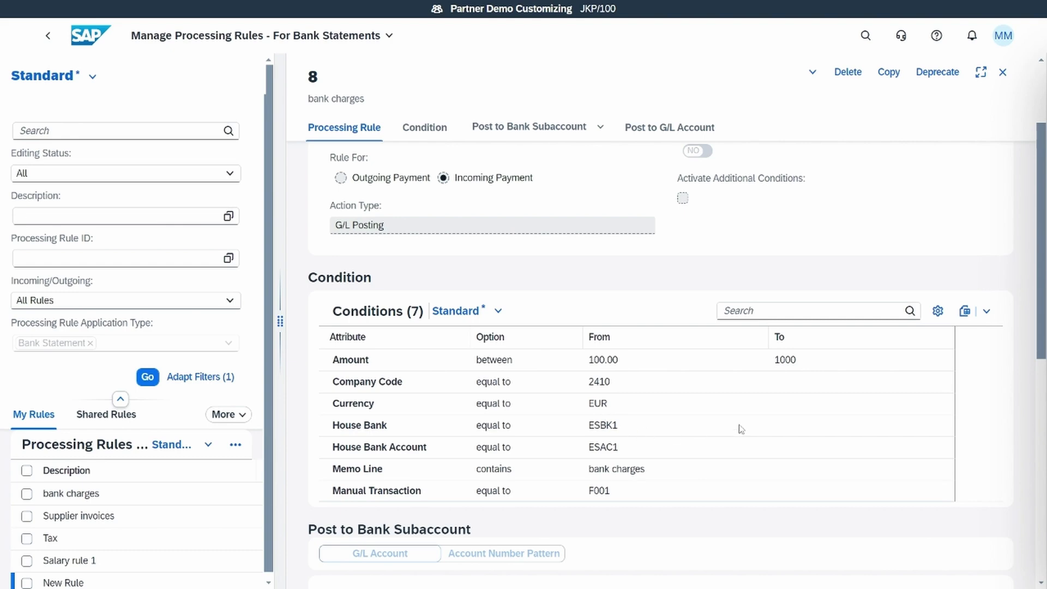
scroll(612, 465, "down", 5)
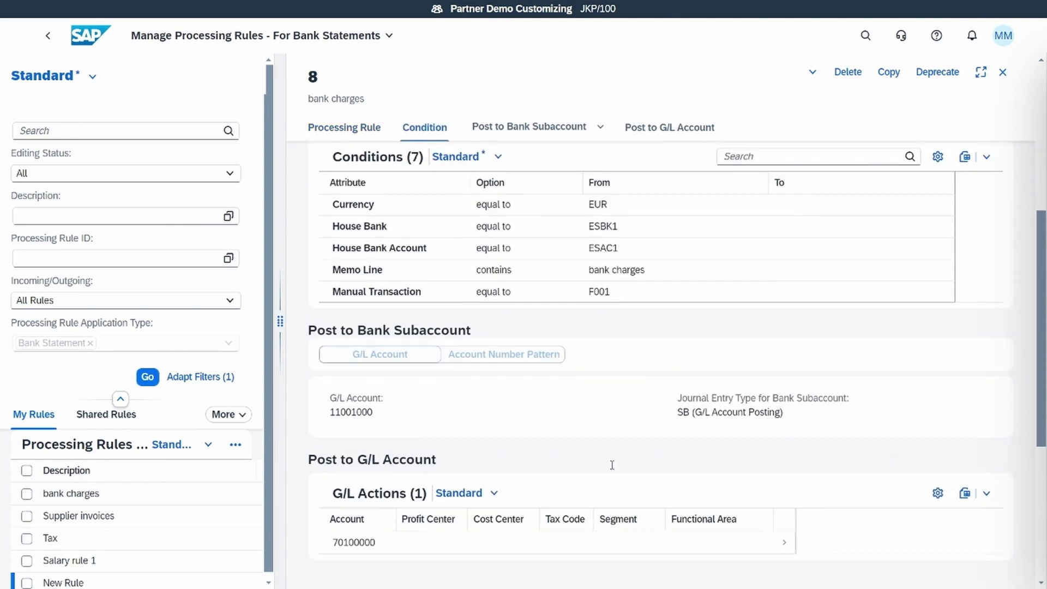
scroll(612, 469, "down", 3)
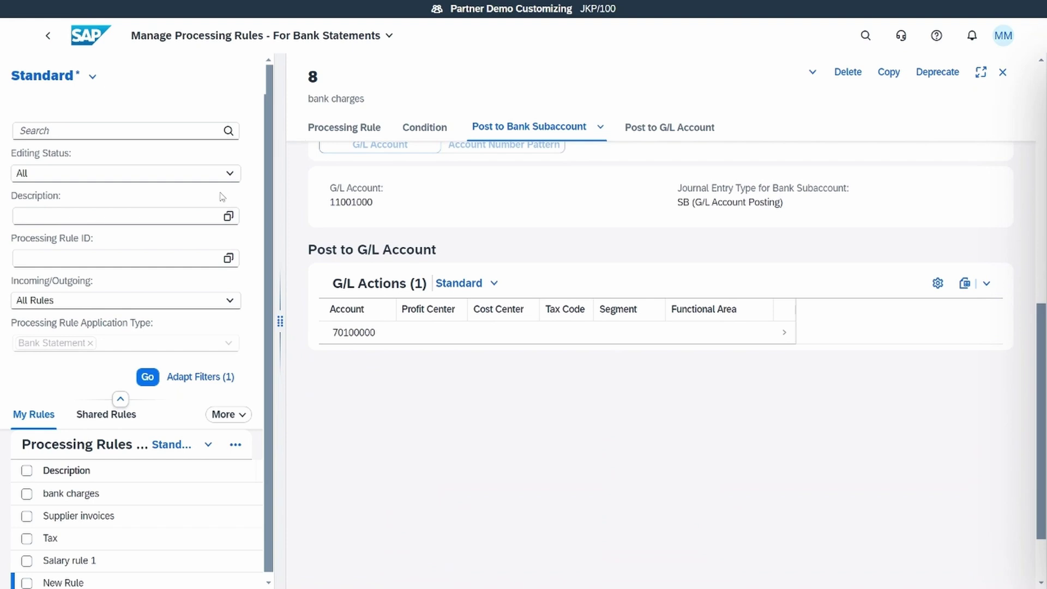
Apply the automated rules to items 9/3, 9/4 and 9/5 and view the Applied Rules Log.
left_click(49, 43)
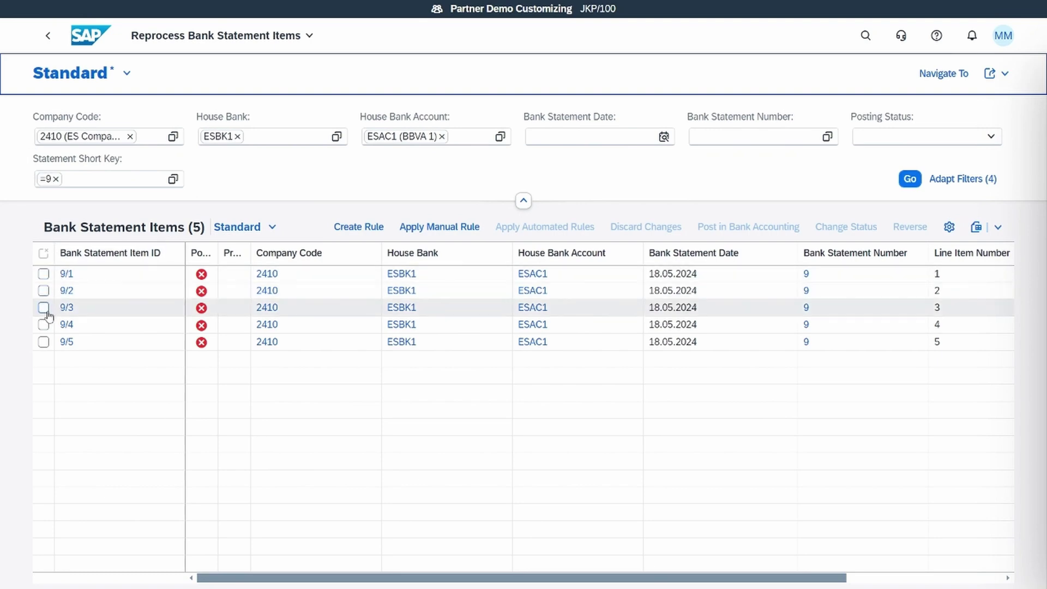
left_click(43, 310)
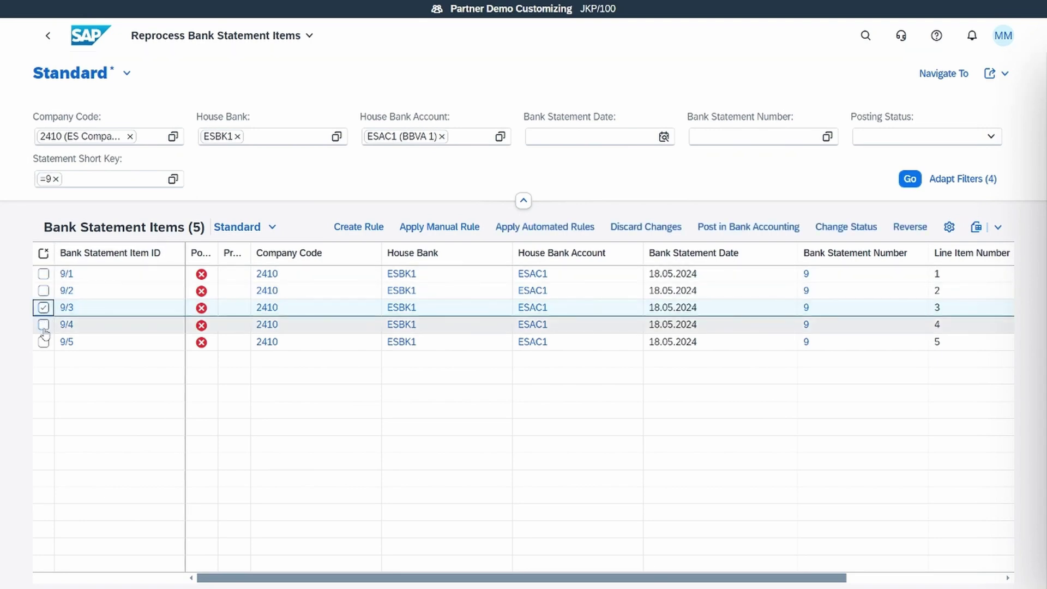
left_click(43, 325)
left_click(44, 343)
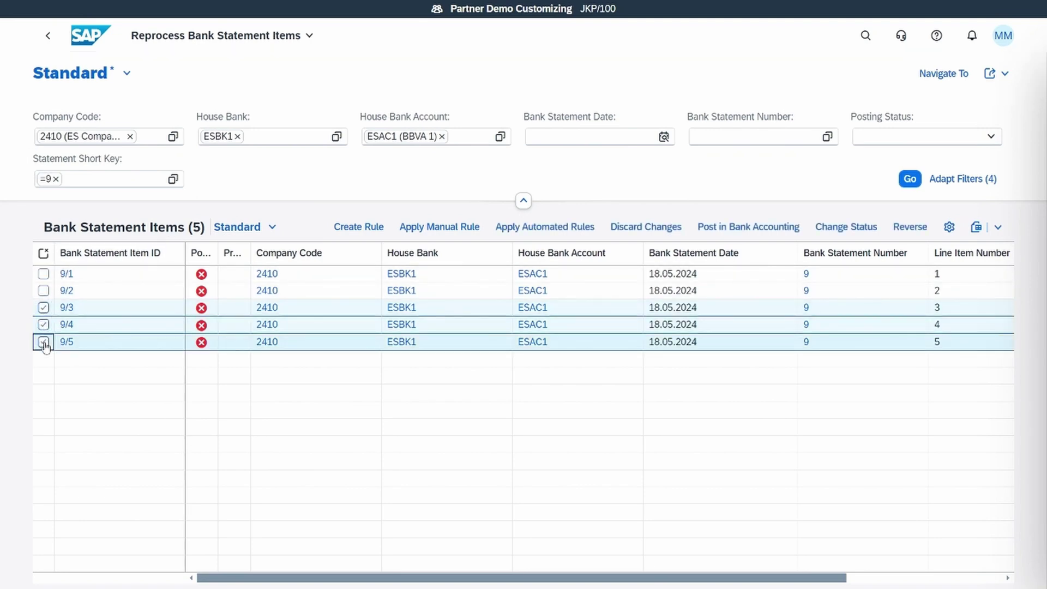
left_click(590, 231)
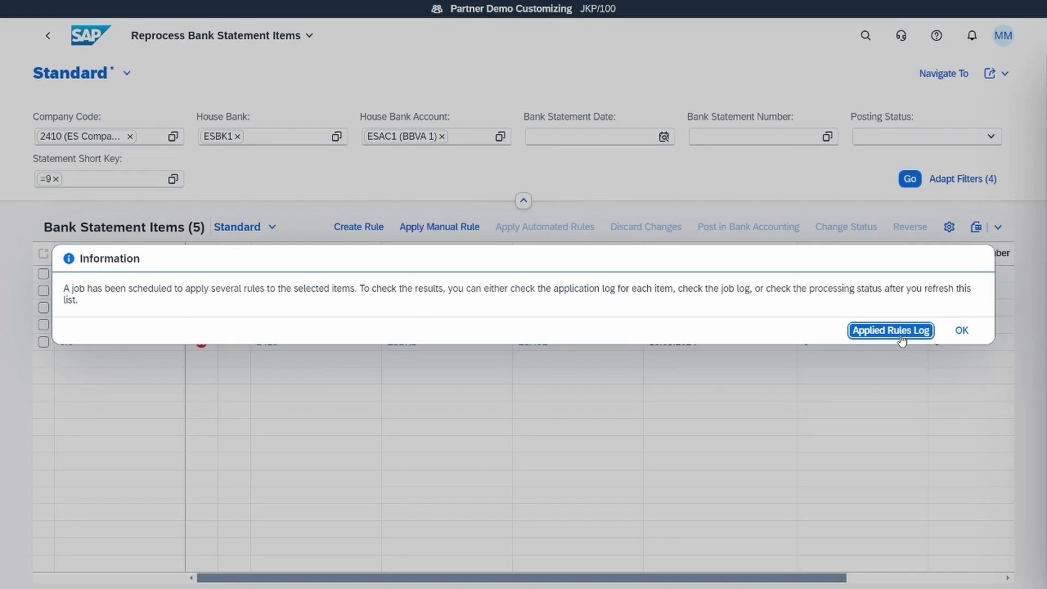
left_click(891, 330)
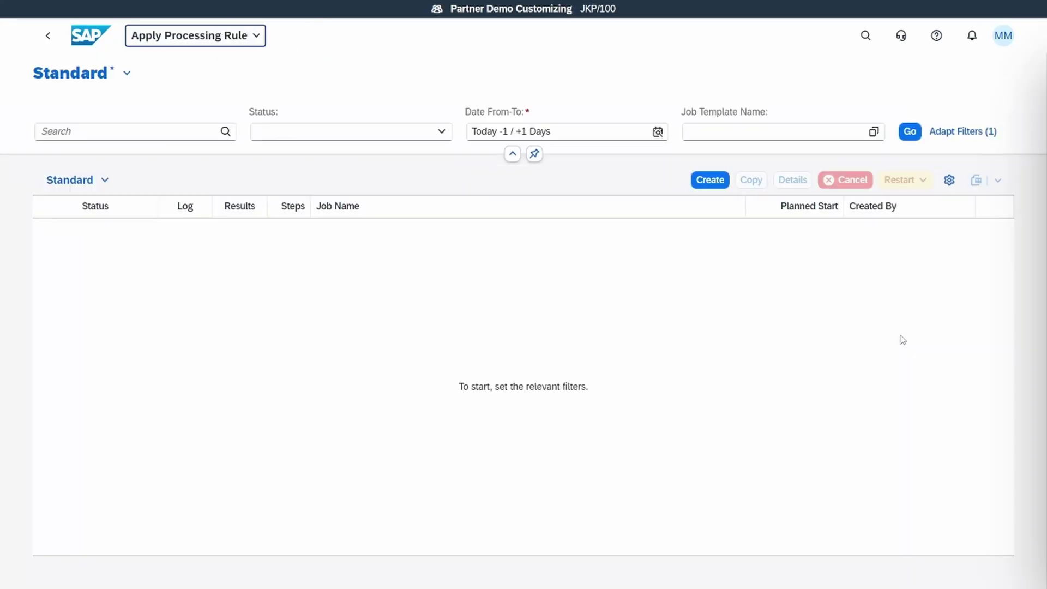
Confirm the 19:48 Apply Automated Rules job succeeded, posting journal entries 100000032–100000034 in 2410.
left_click(907, 137)
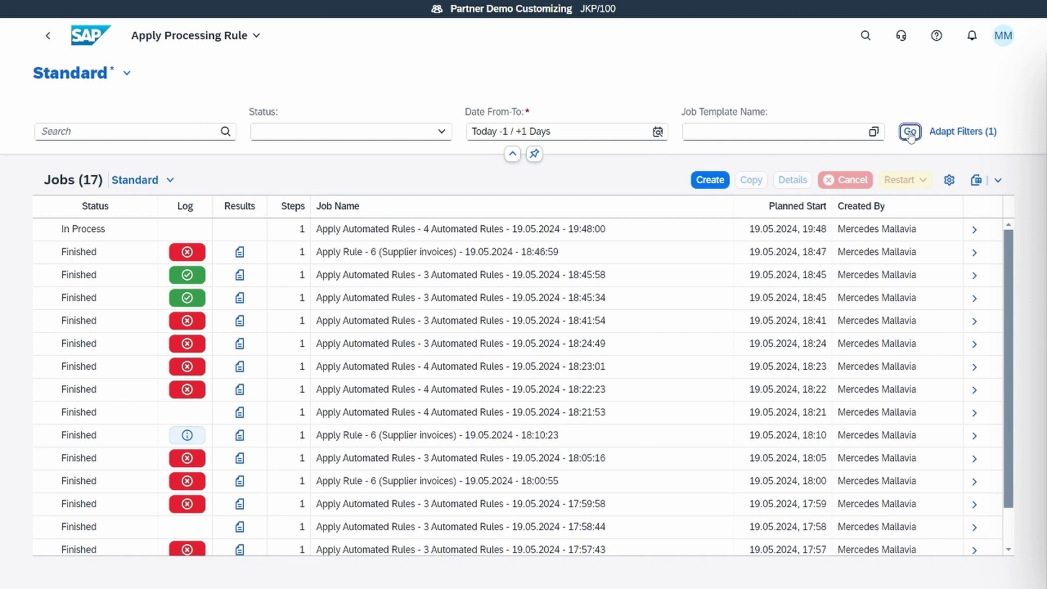
left_click(910, 132)
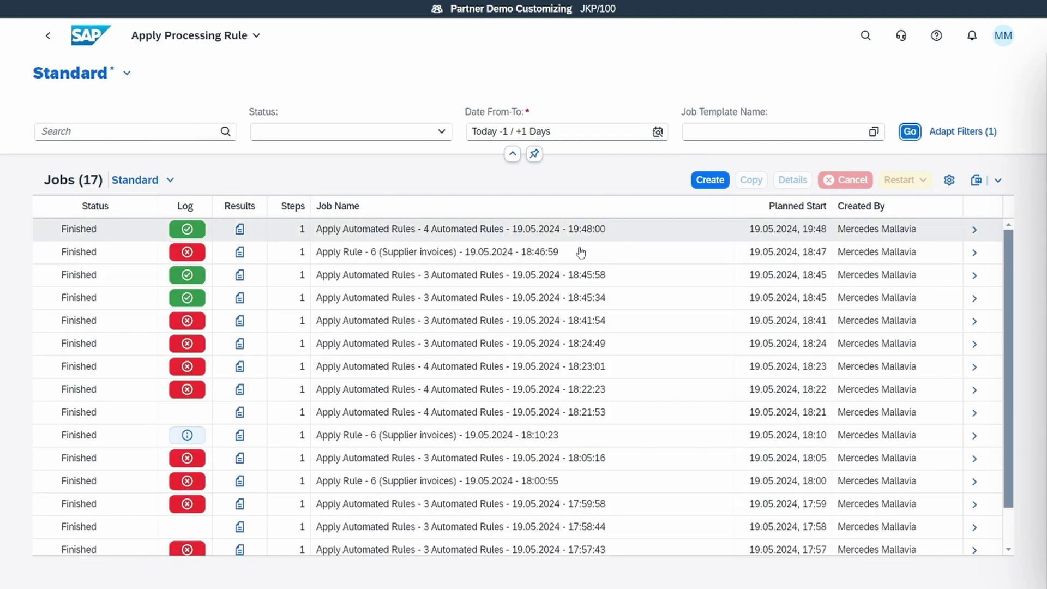
left_click(192, 234)
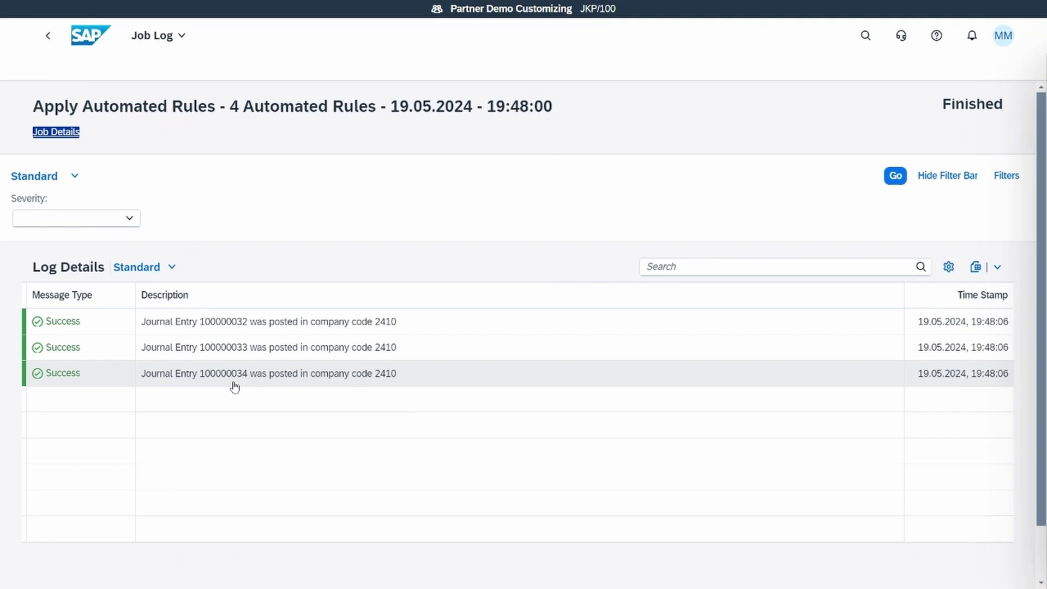
left_click(48, 37)
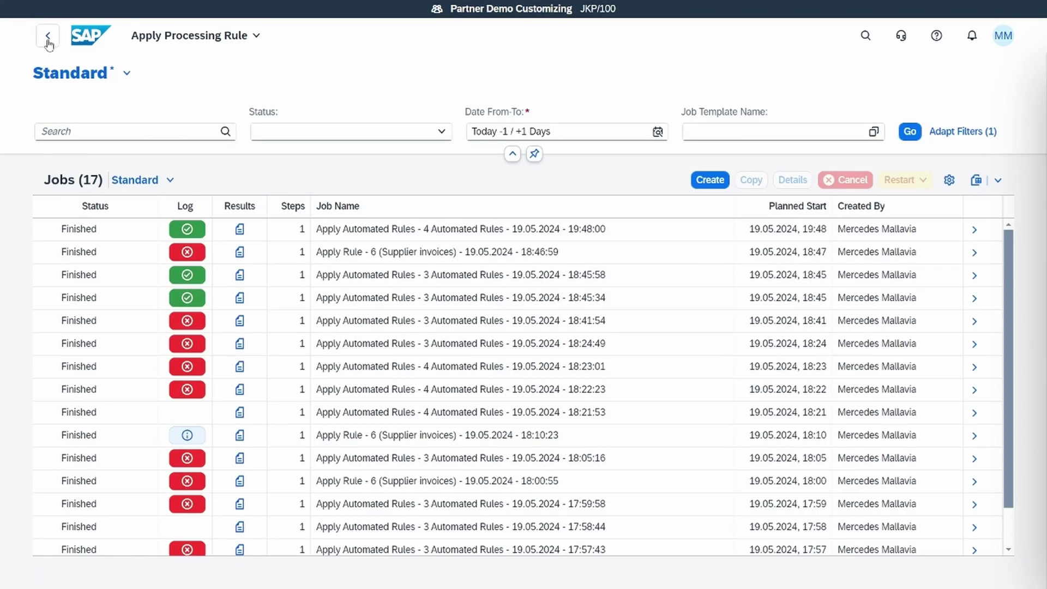
Reload the bank statement items to see 9/3–9/5 posted while 9/1 and 9/2 remain unposted.
left_click(48, 37)
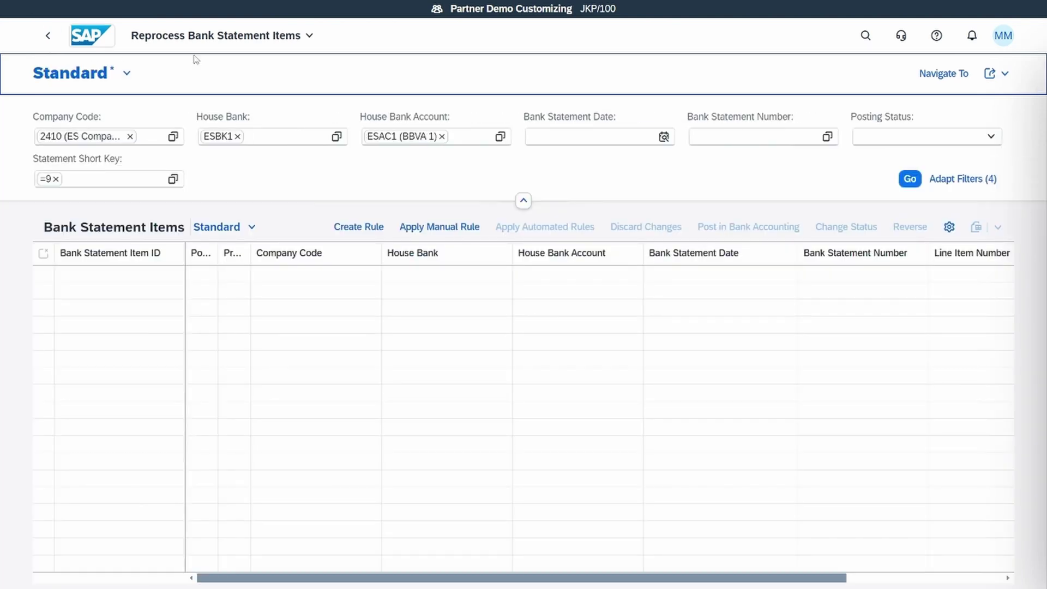
left_click(910, 179)
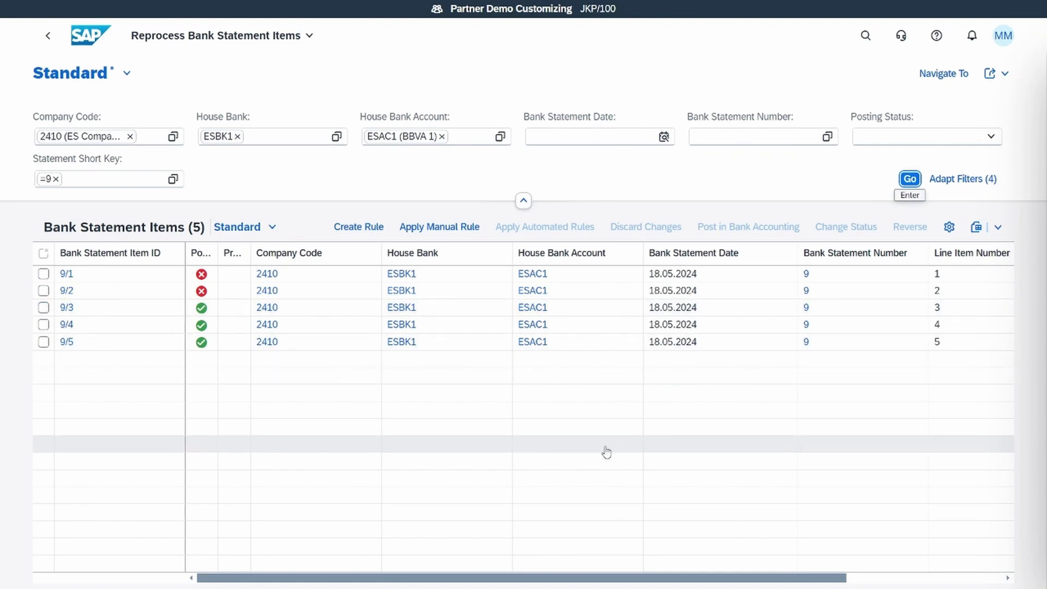
key("F11")
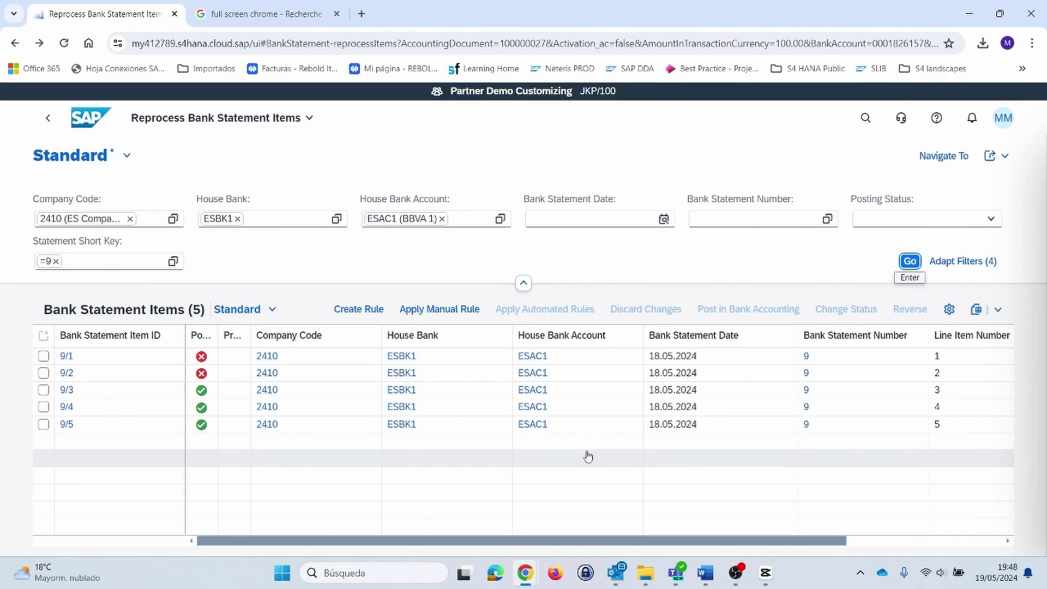